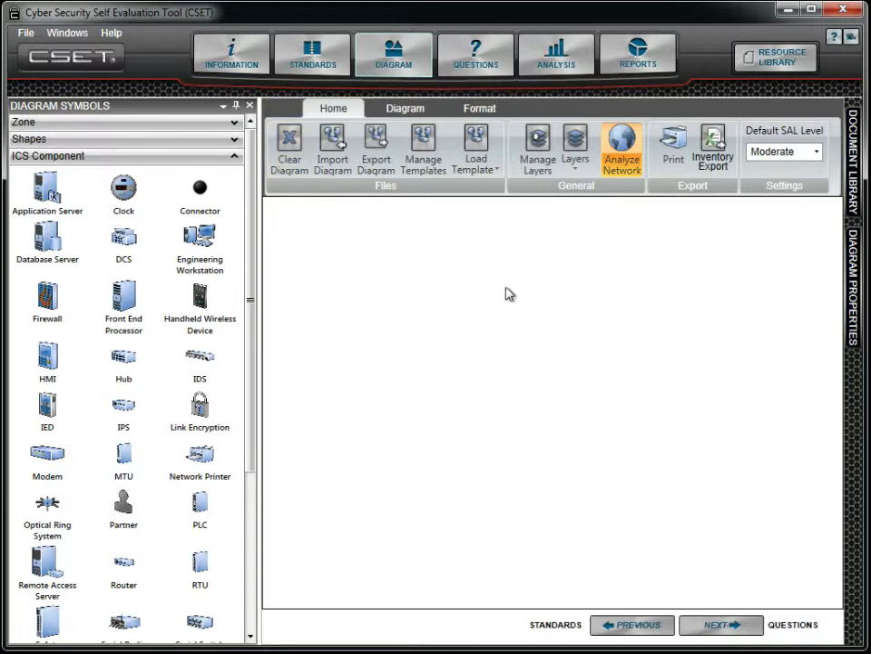
- Load the PCS template into the empty diagram and clear the diagram again
left_click(478, 155)
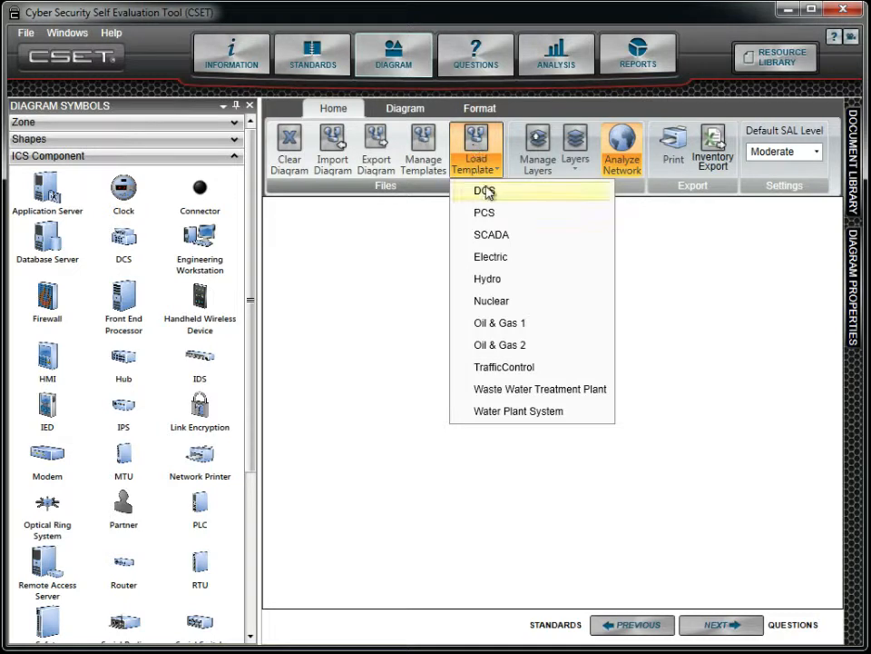
left_click(523, 214)
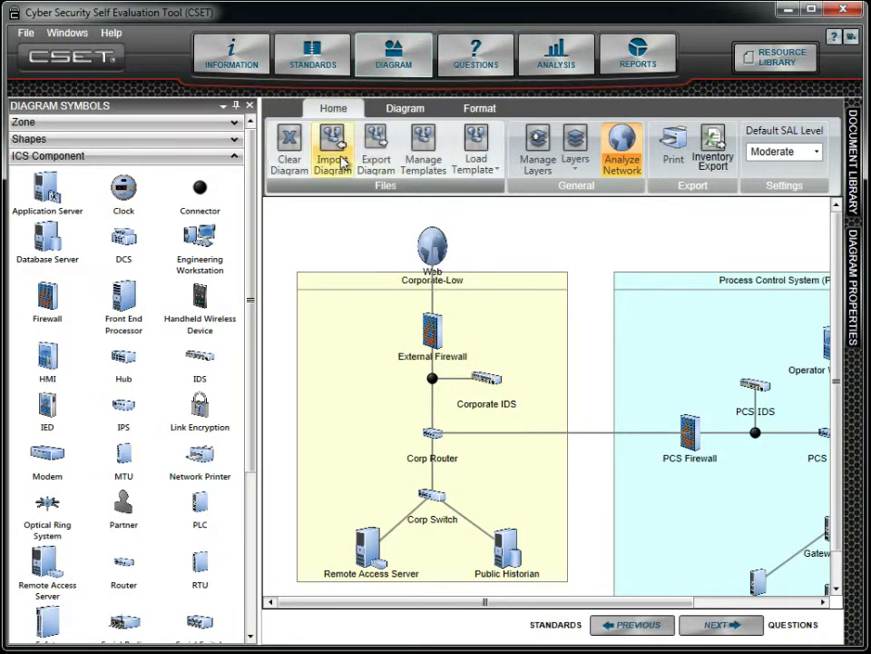
left_click(289, 136)
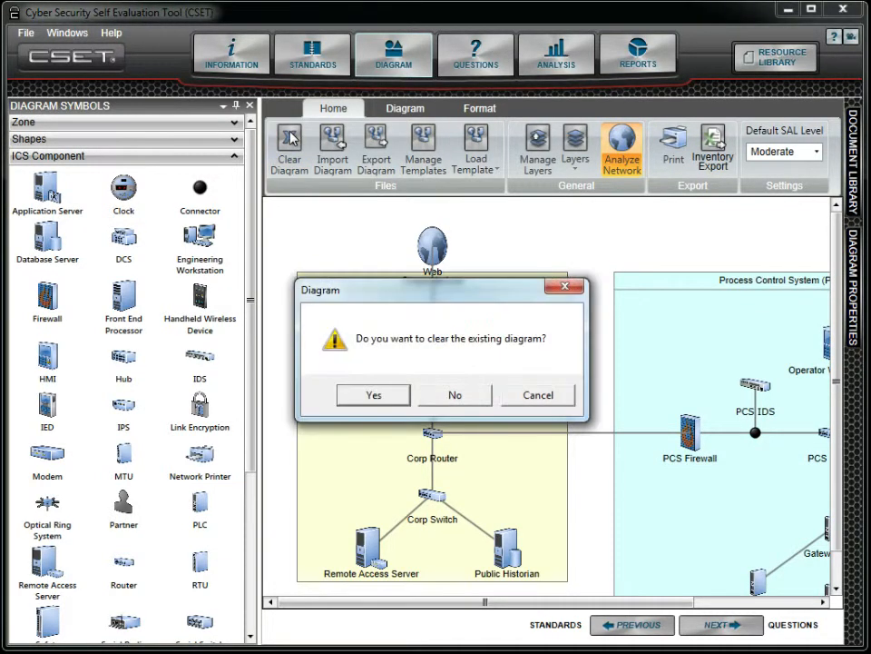
left_click(389, 406)
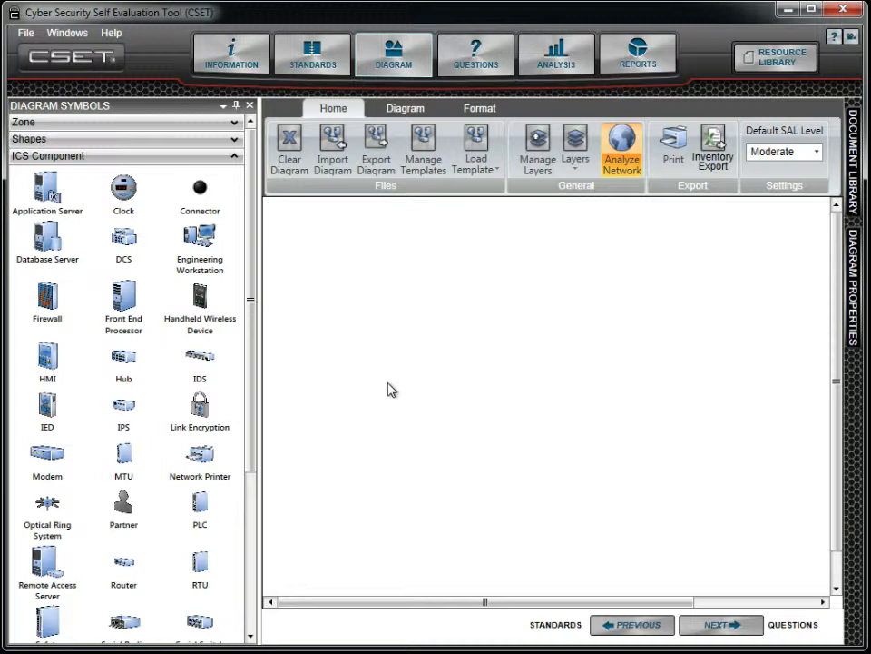
- Import the diagram file ACME Base File.csetd from the Assessments folder
left_click(332, 153)
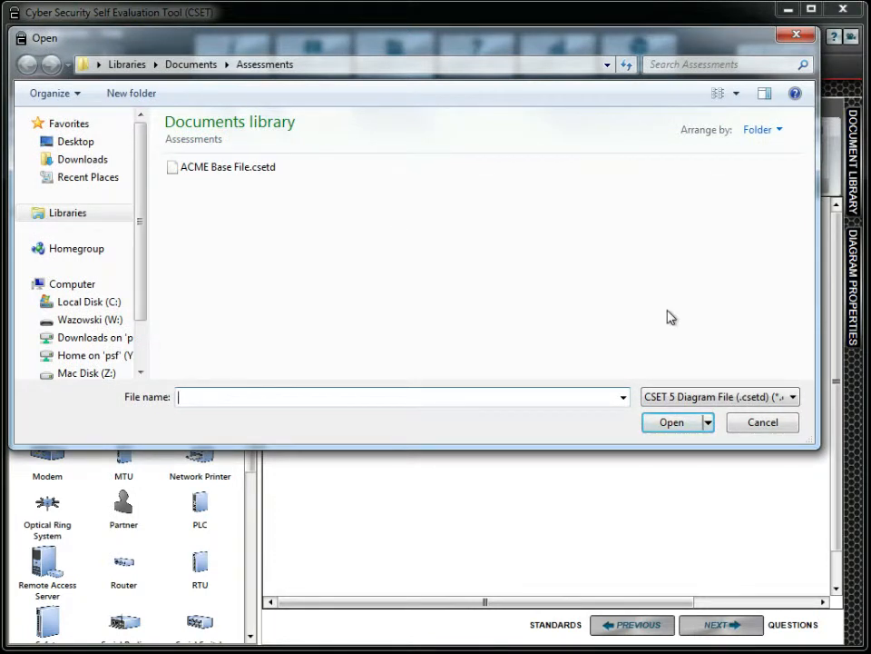
left_click(791, 400)
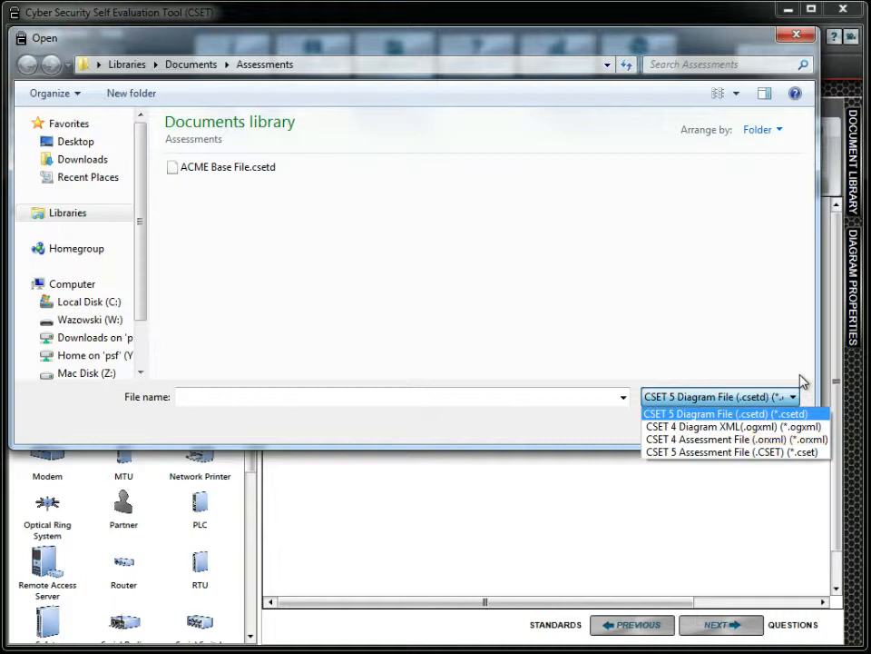
left_click(512, 274)
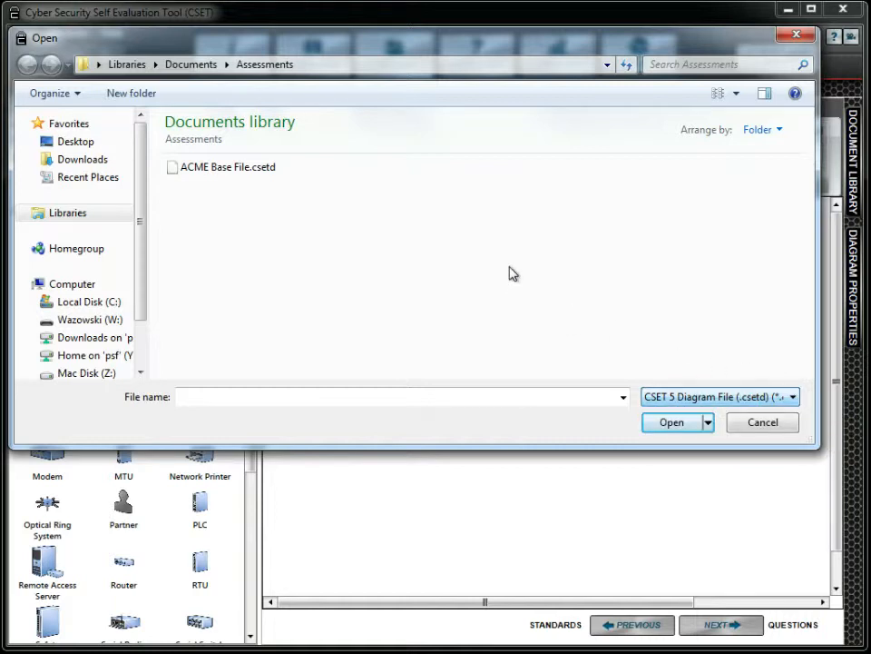
left_click(251, 169)
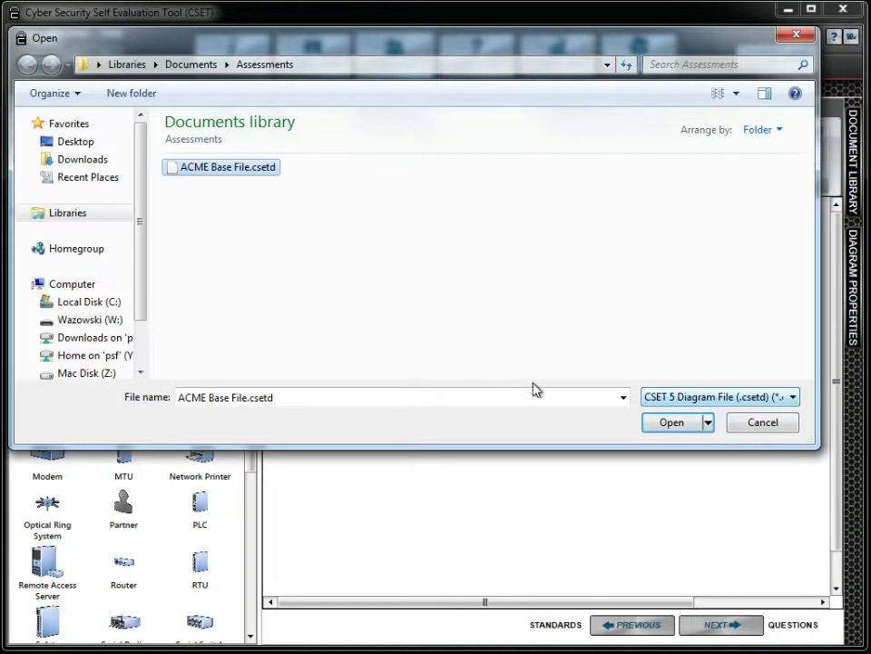
left_click(671, 423)
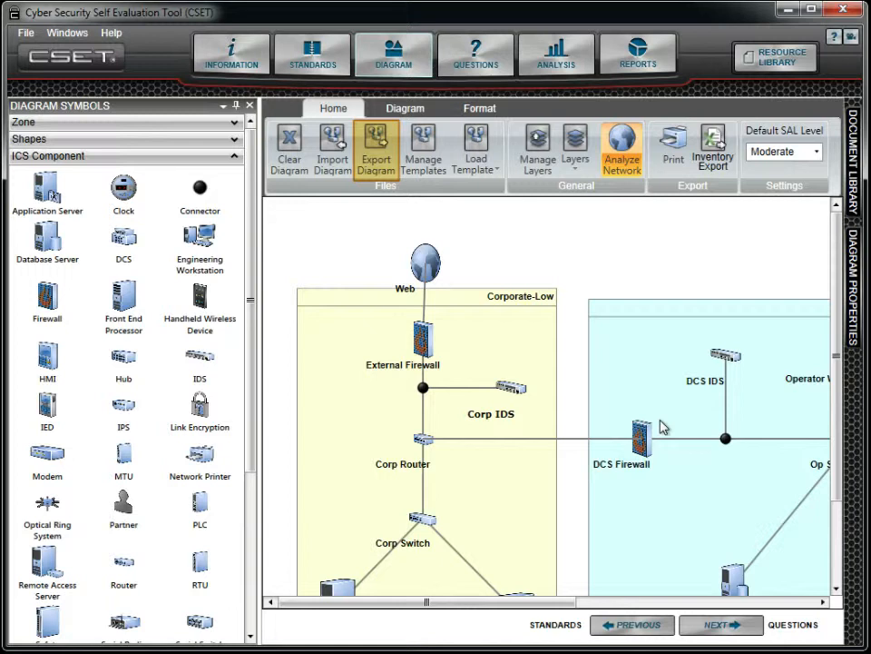
- Export the diagram to the Assessments folder as a CSET diagram file named Example Diagram
left_click(375, 168)
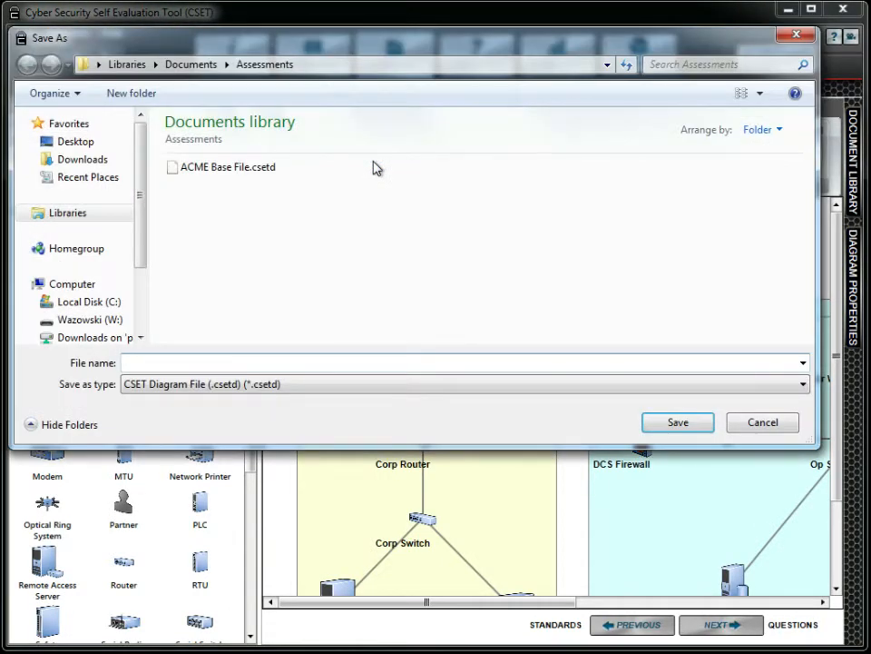
type("Example Diagram")
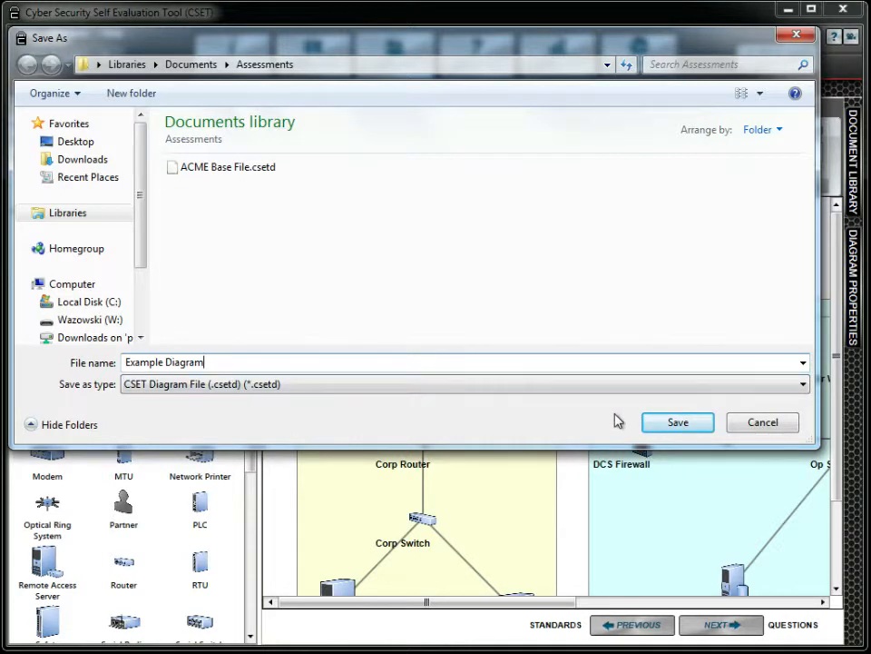
left_click(701, 423)
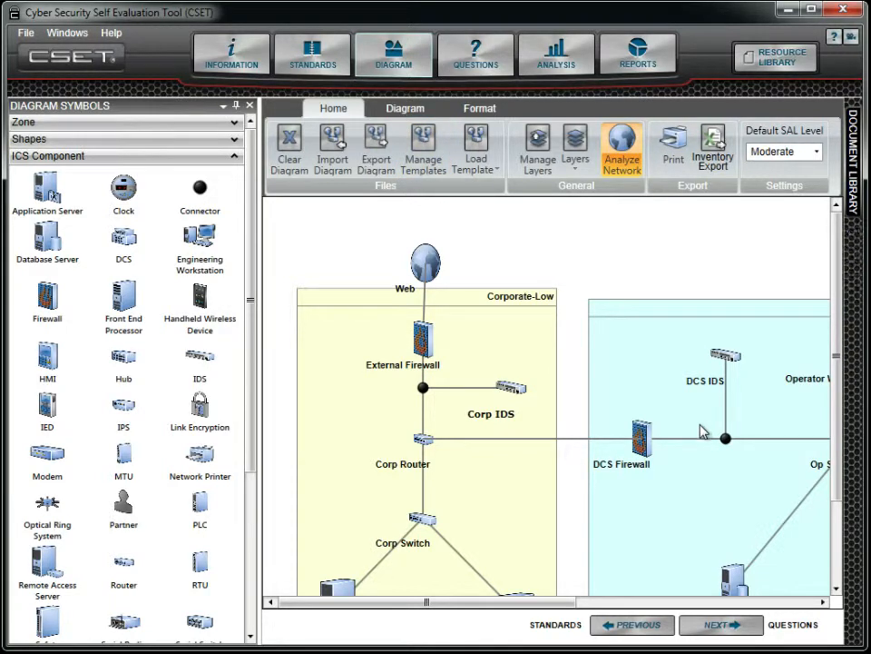
- In the template management settings, turn off the display of every default template except Oil & Gas 2
left_click(424, 144)
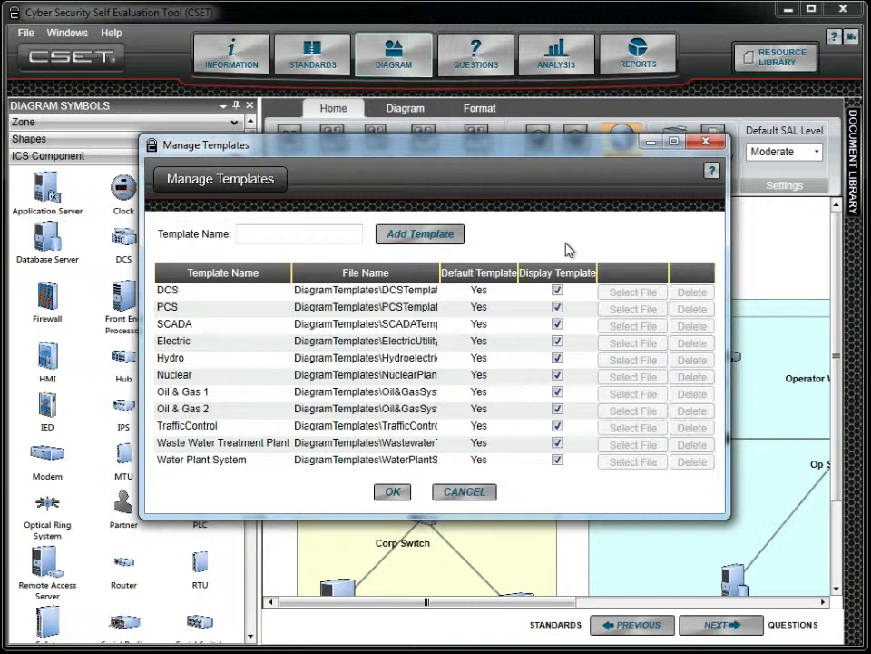
left_click(557, 290)
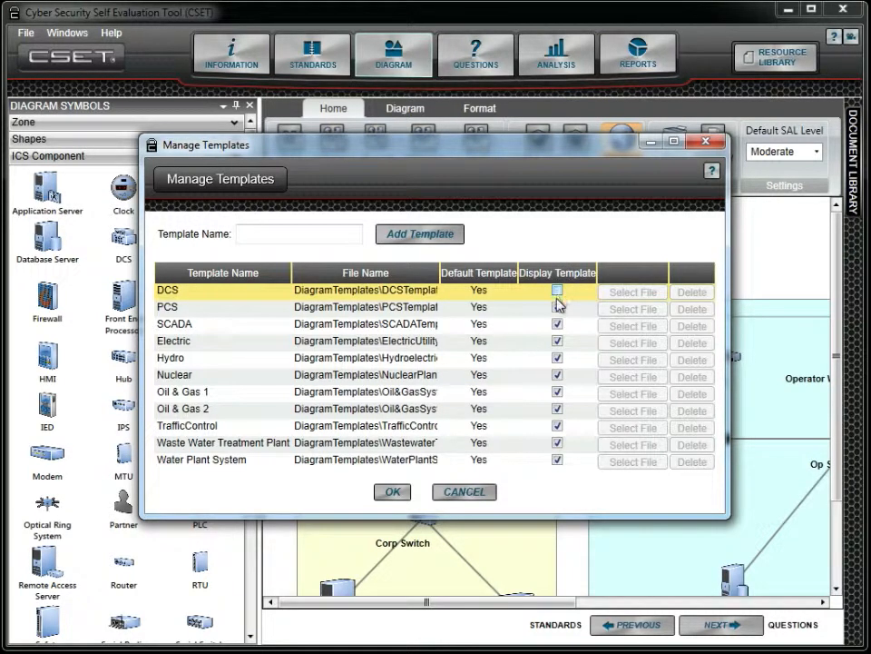
left_click(557, 307)
left_click(558, 307)
left_click(557, 325)
left_click(557, 324)
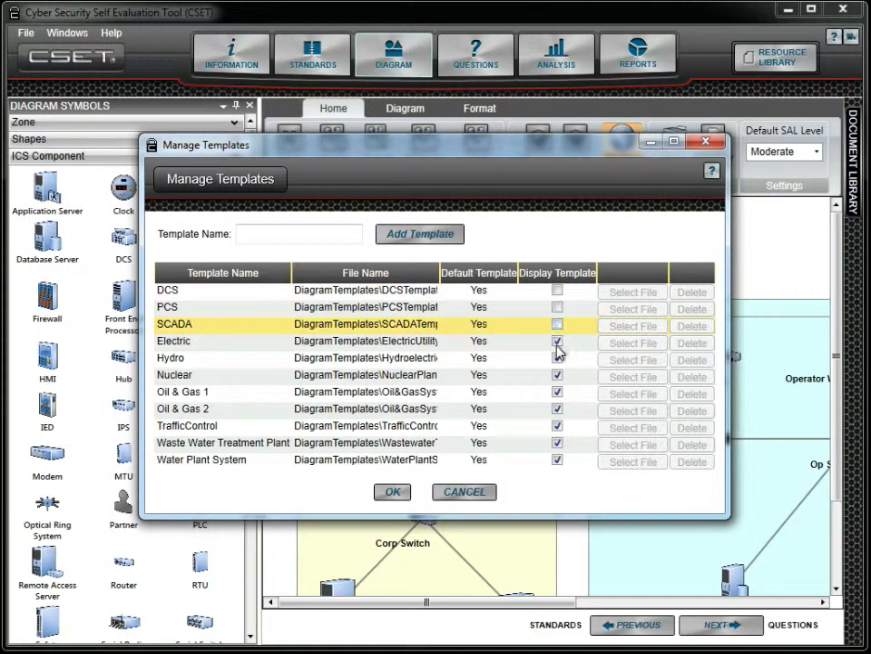
left_click(557, 342)
left_click(558, 357)
left_click(558, 358)
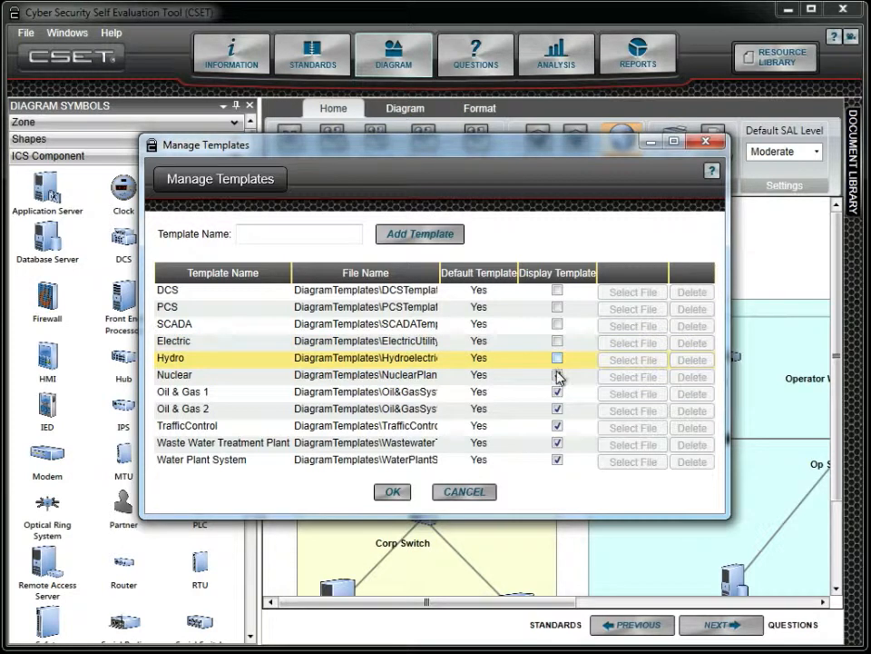
left_click(558, 375)
left_click(557, 375)
left_click(559, 392)
left_click(559, 392)
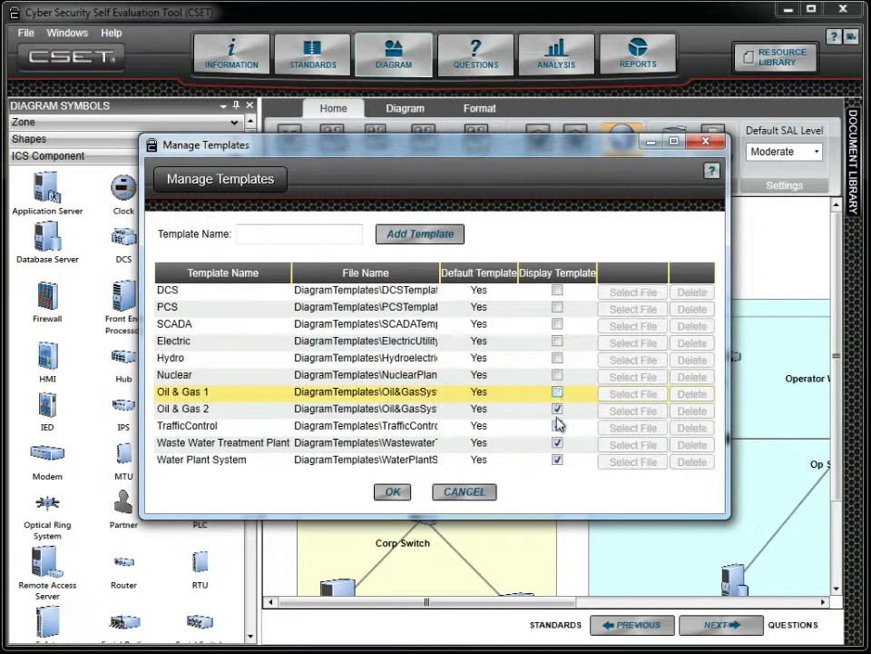
left_click(558, 426)
left_click(557, 426)
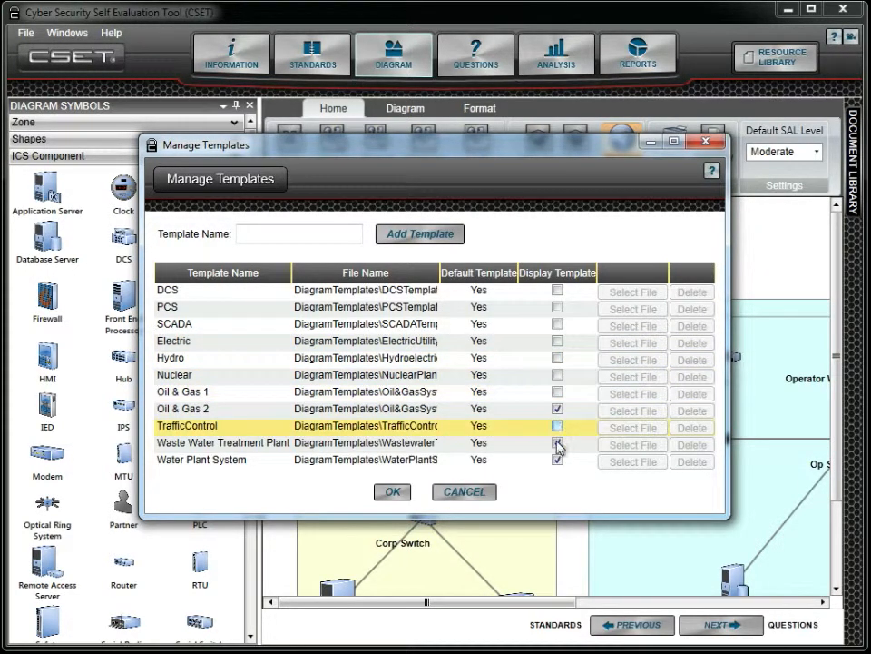
left_click(558, 443)
left_click(557, 444)
left_click(558, 460)
left_click(557, 460)
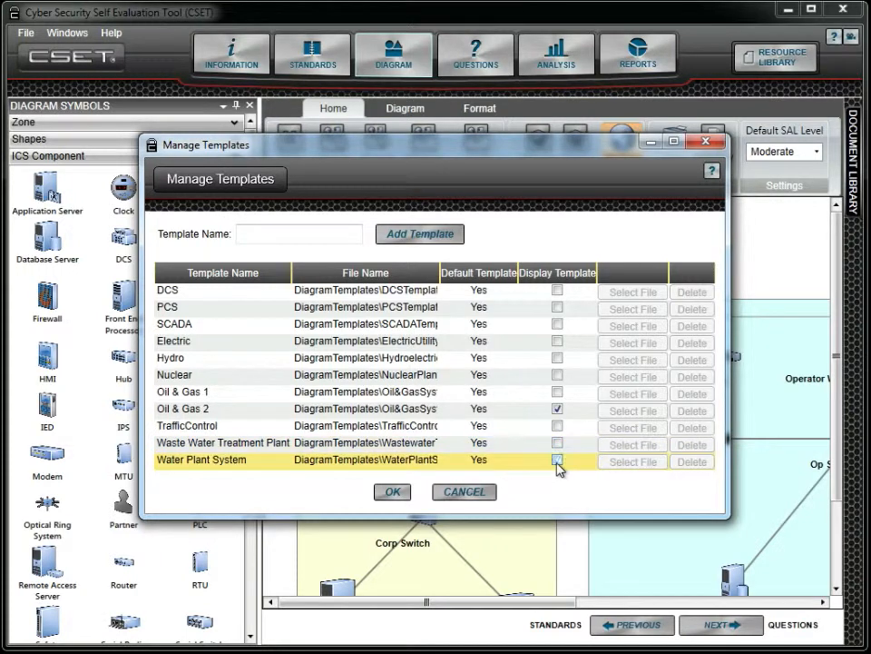
- Add a template named ACME Base from ACME Base File.csetd and accept the template changes
left_click(325, 236)
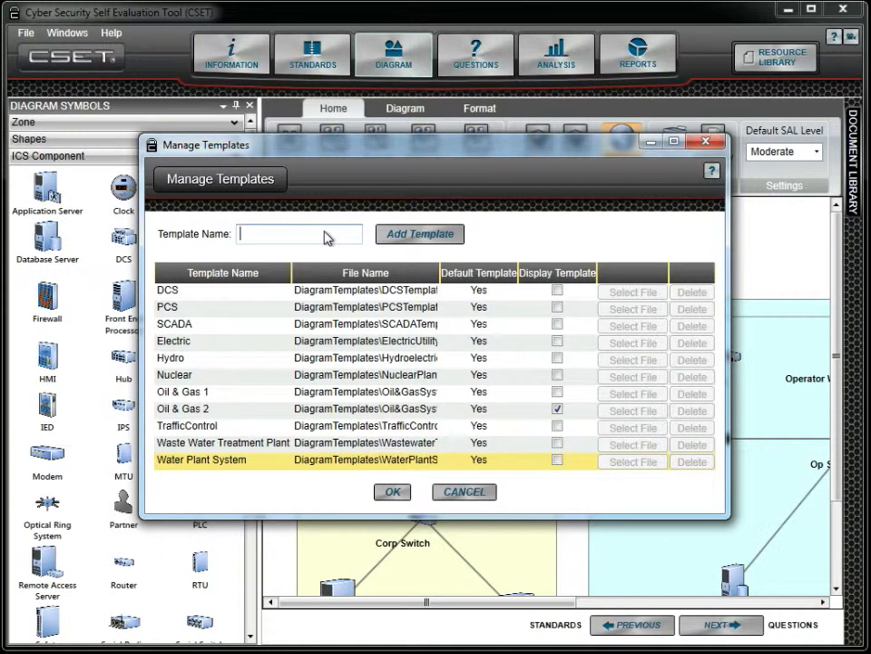
type("ACME Base")
left_click(449, 236)
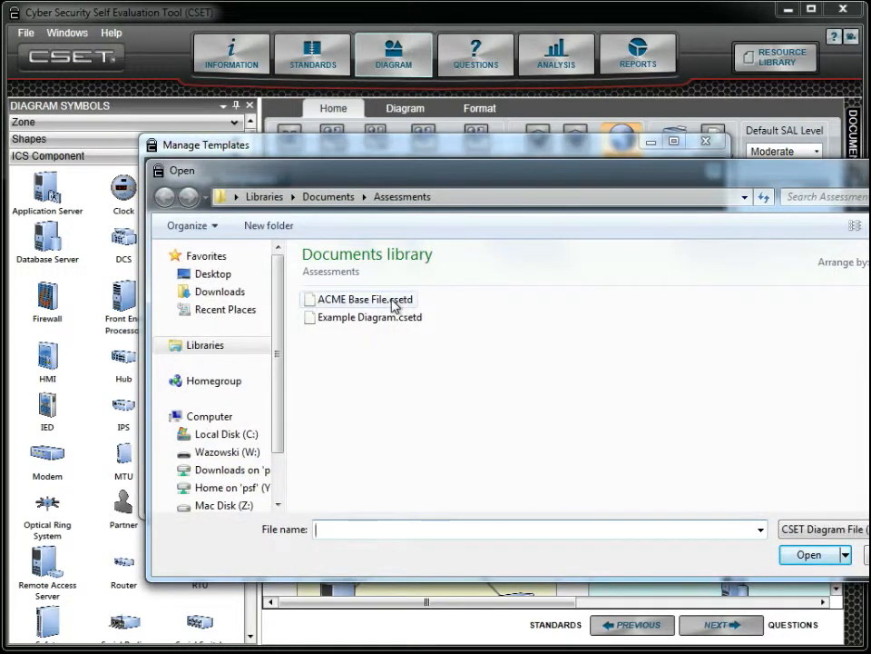
left_click(395, 306)
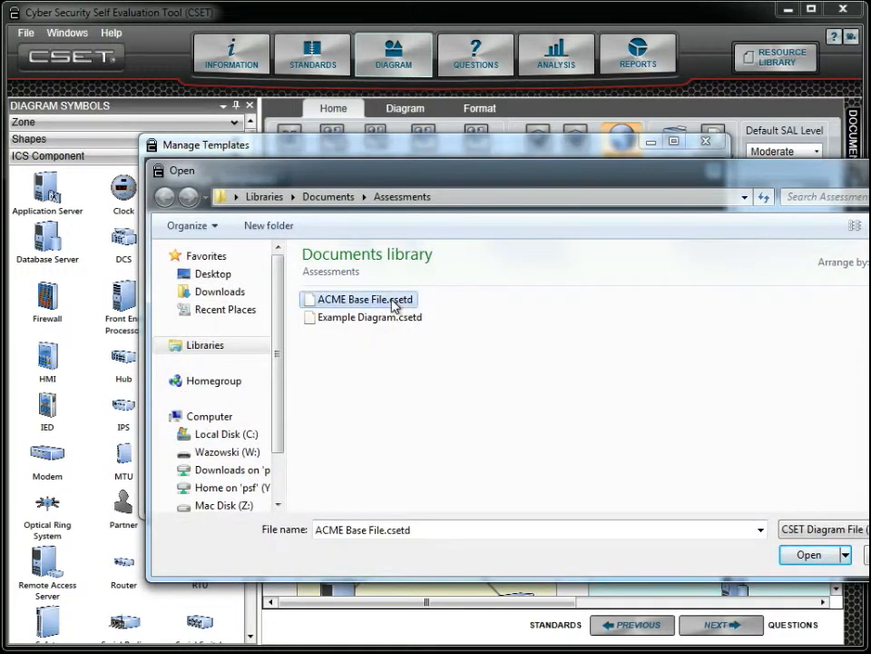
left_click(816, 563)
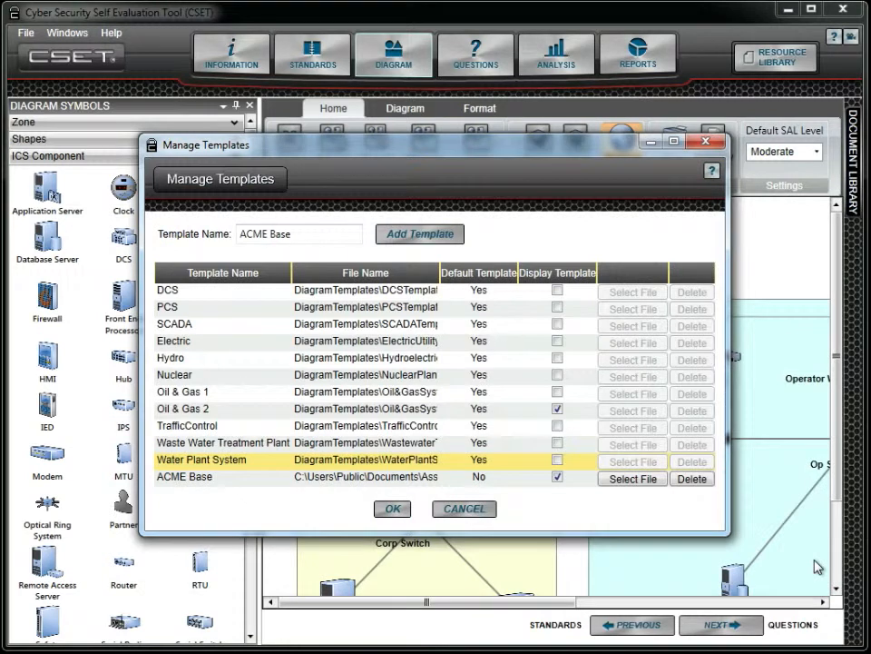
left_click(393, 509)
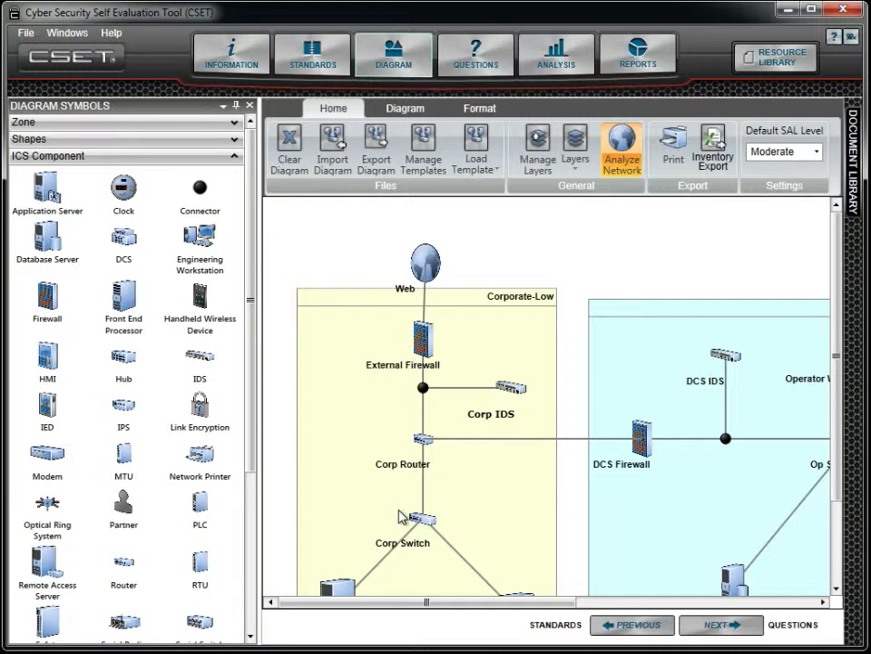
- Load the Oil & Gas 2 template in place of the existing diagram
left_click(477, 150)
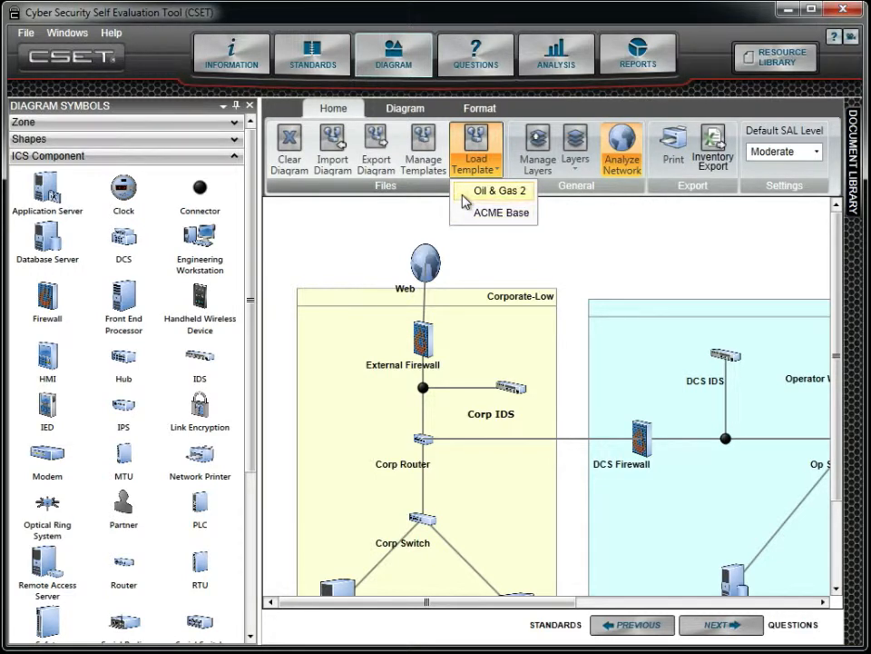
left_click(490, 191)
key("Return")
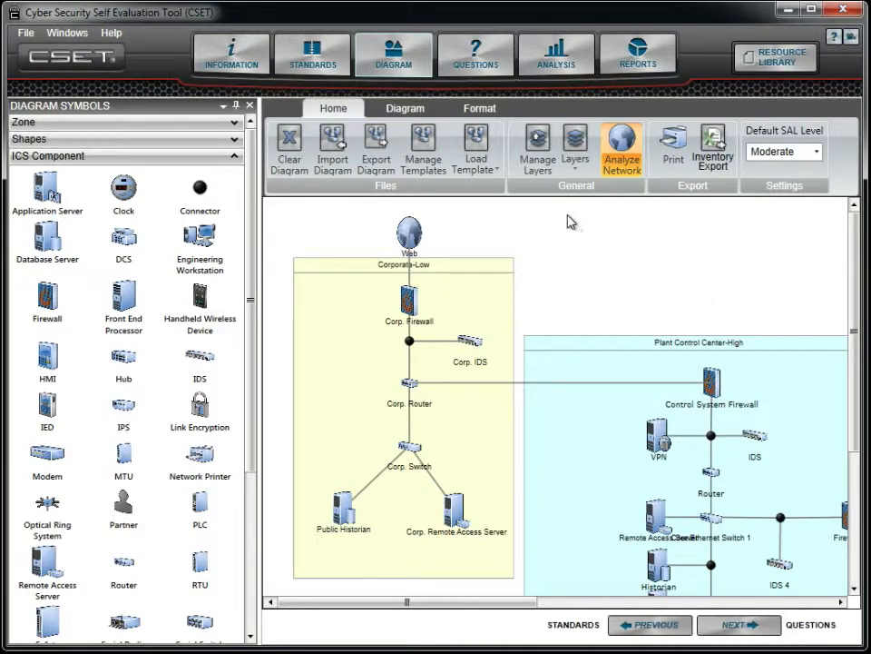
- Add three diagram layers named Corporate, Building 101 and Area 51
left_click(538, 142)
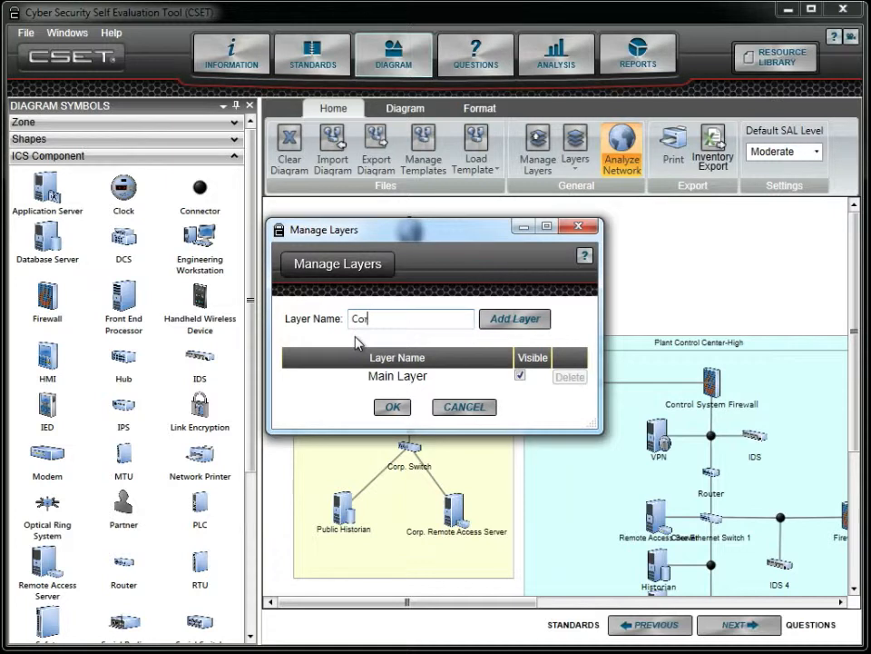
type("orate")
left_click(523, 324)
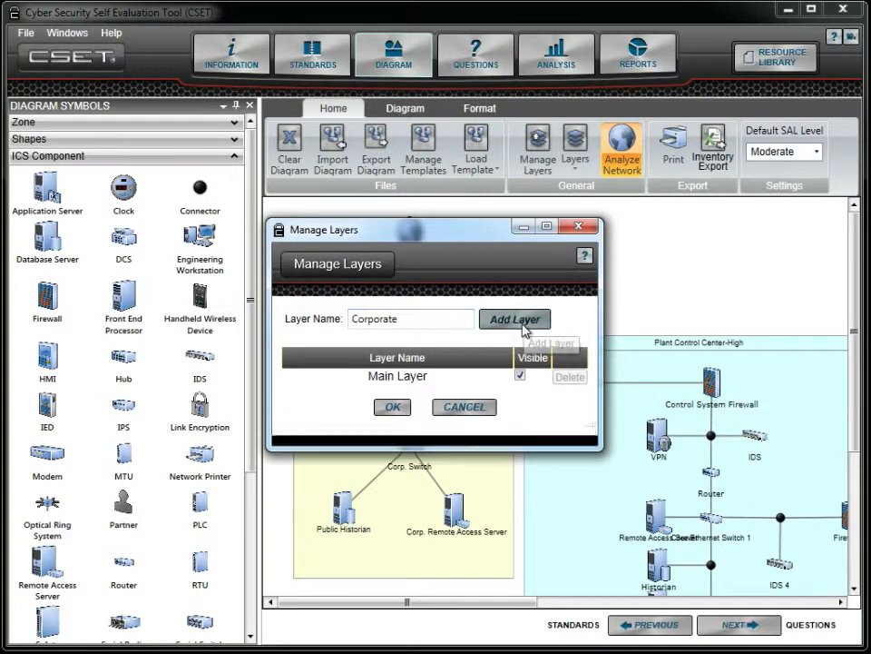
left_click_drag(424, 325, 336, 325)
type("Building 101")
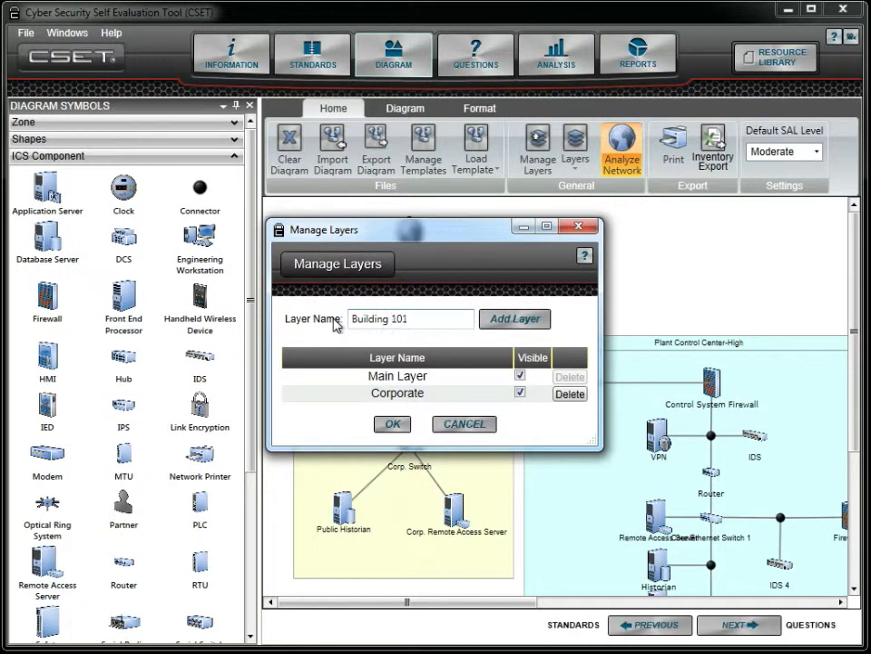
left_click(522, 323)
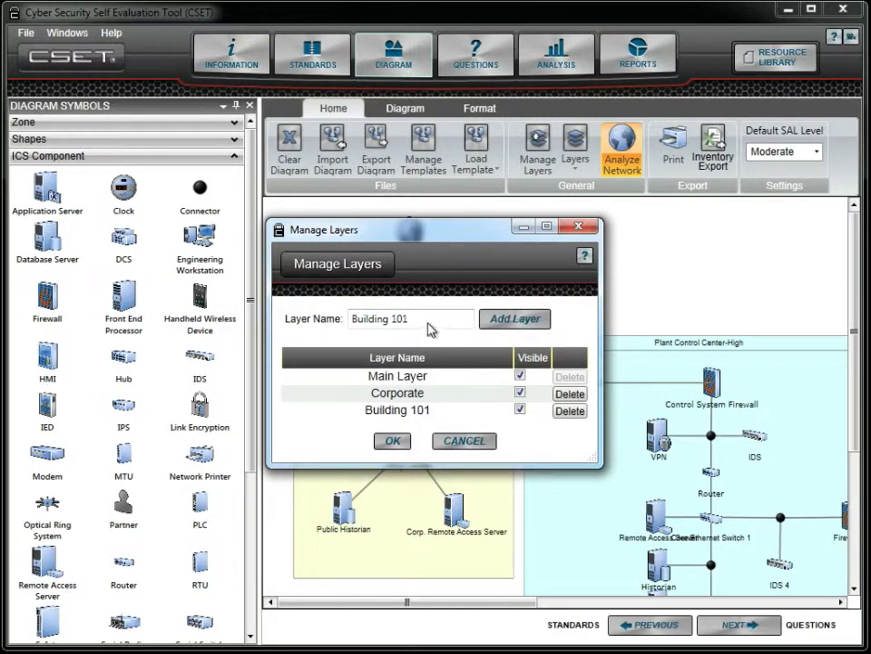
left_click_drag(430, 328, 353, 329)
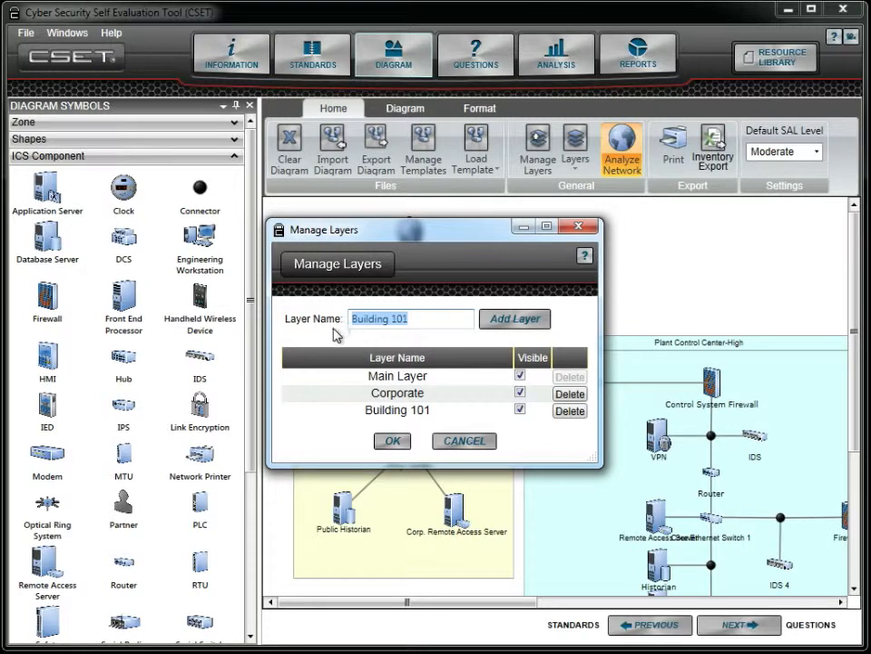
type("Area 51")
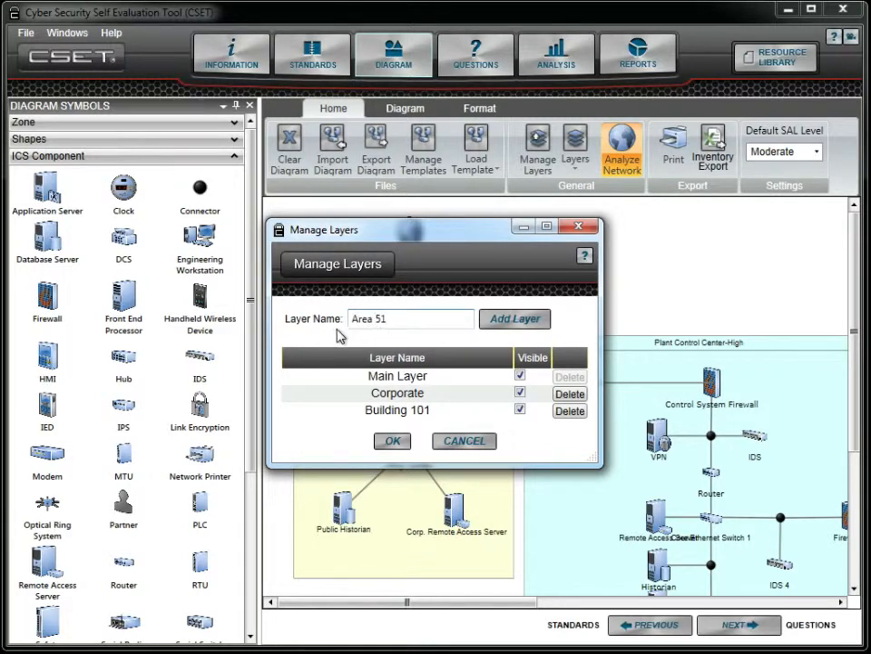
left_click(532, 319)
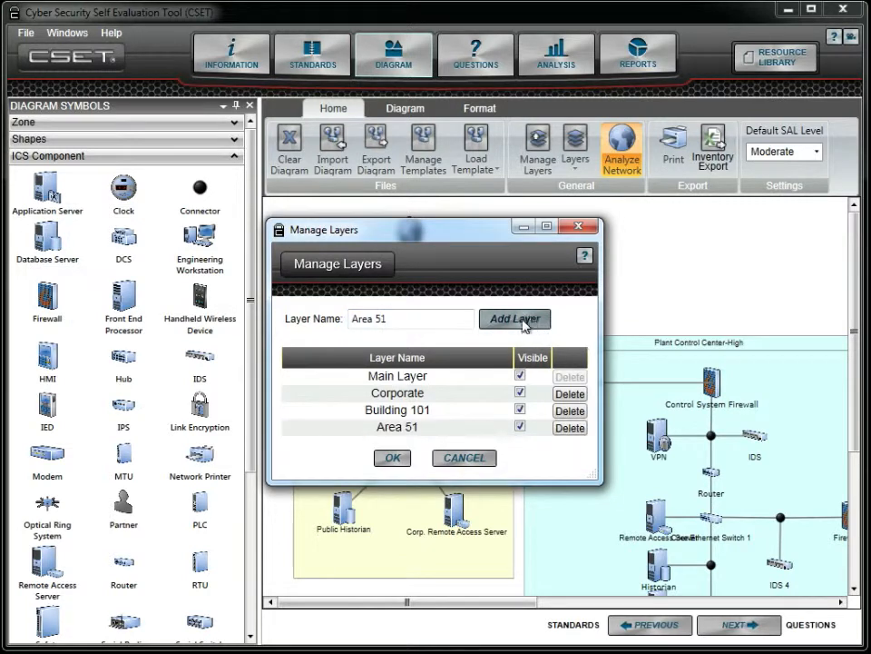
left_click(397, 459)
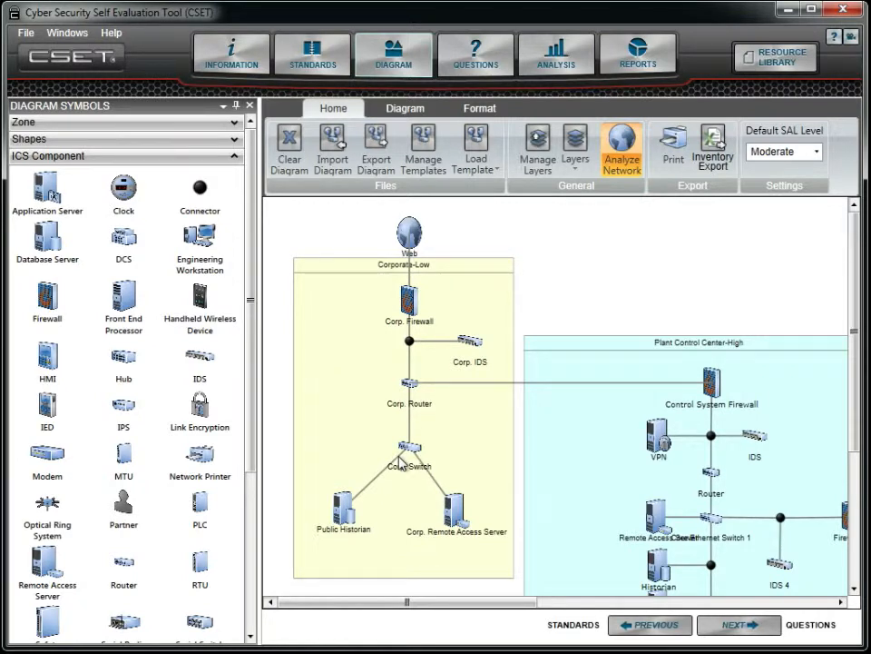
- Collapse the Diagram Symbols palette to enlarge the drawing area
left_click(236, 105)
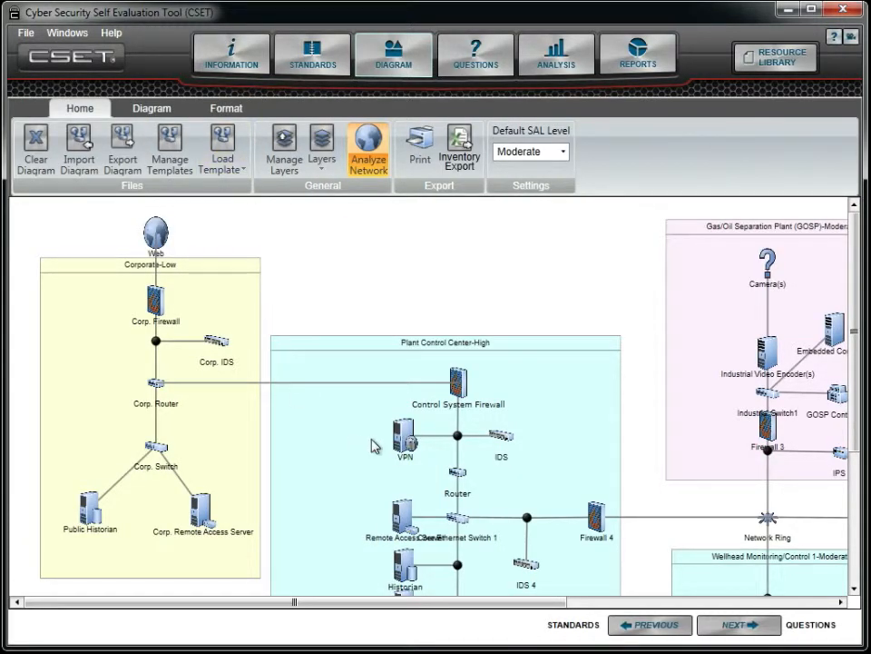
- Assign the VPN component in the Plant Control Center zone to the Building 101 layer
left_click(399, 438)
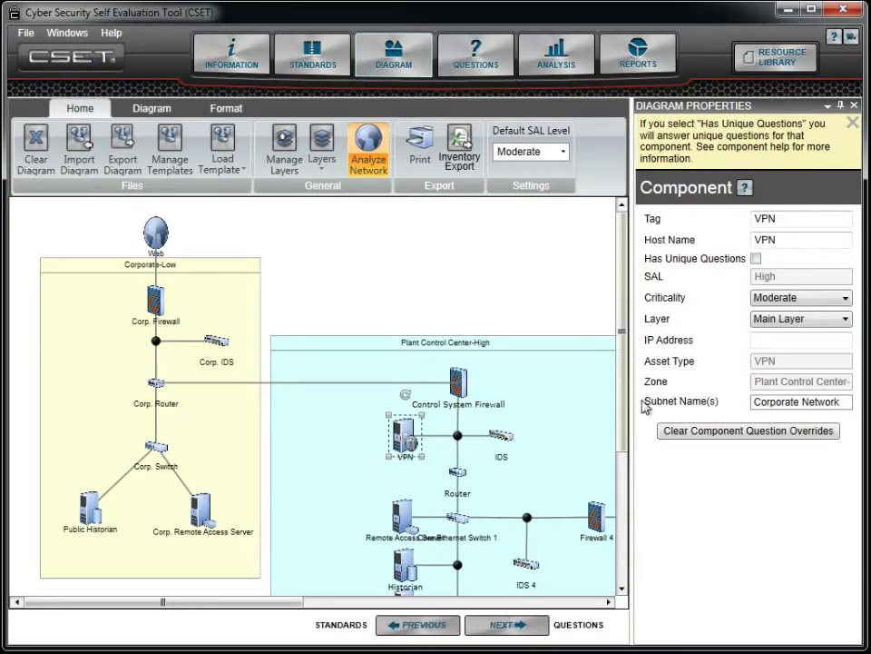
left_click(827, 326)
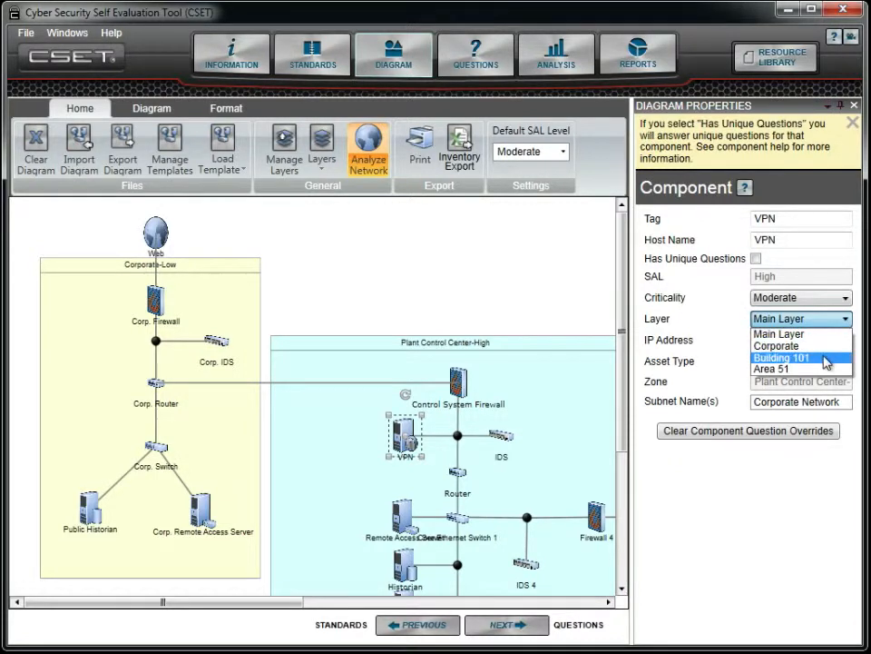
left_click(827, 359)
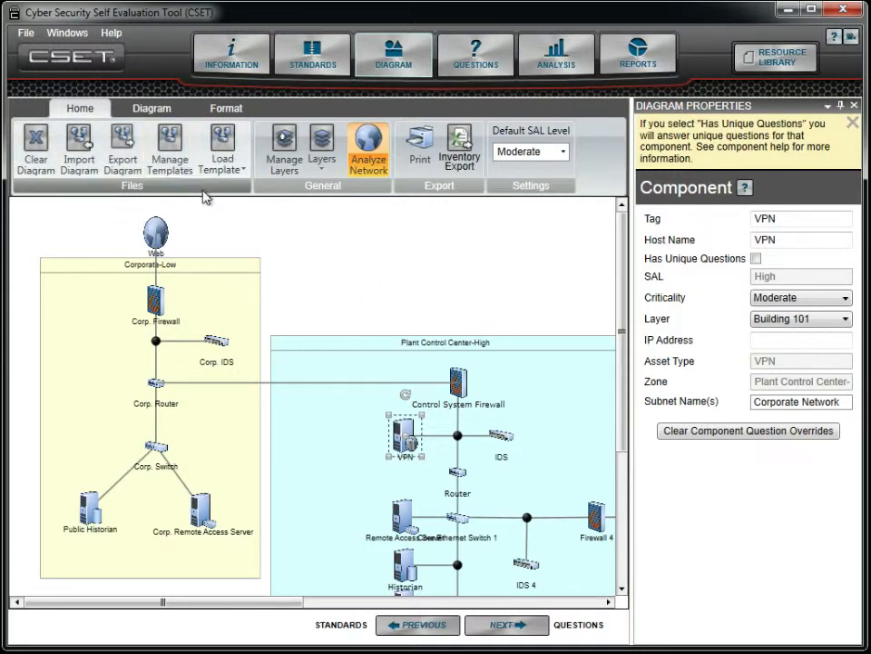
- Assign the Web component and all items of the Corporate zone together to the Corporate layer
left_click(152, 108)
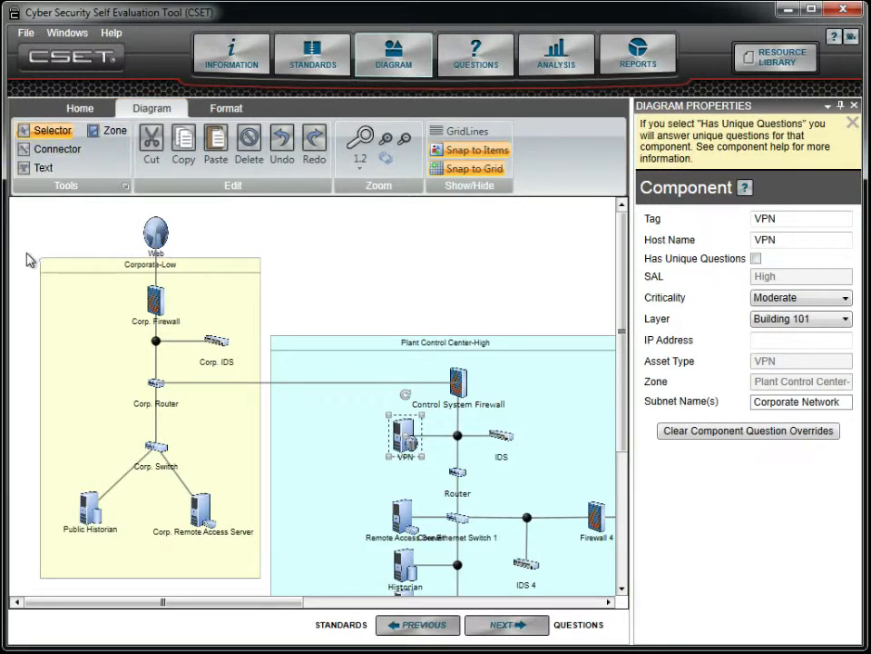
left_click_drag(27, 253, 265, 590)
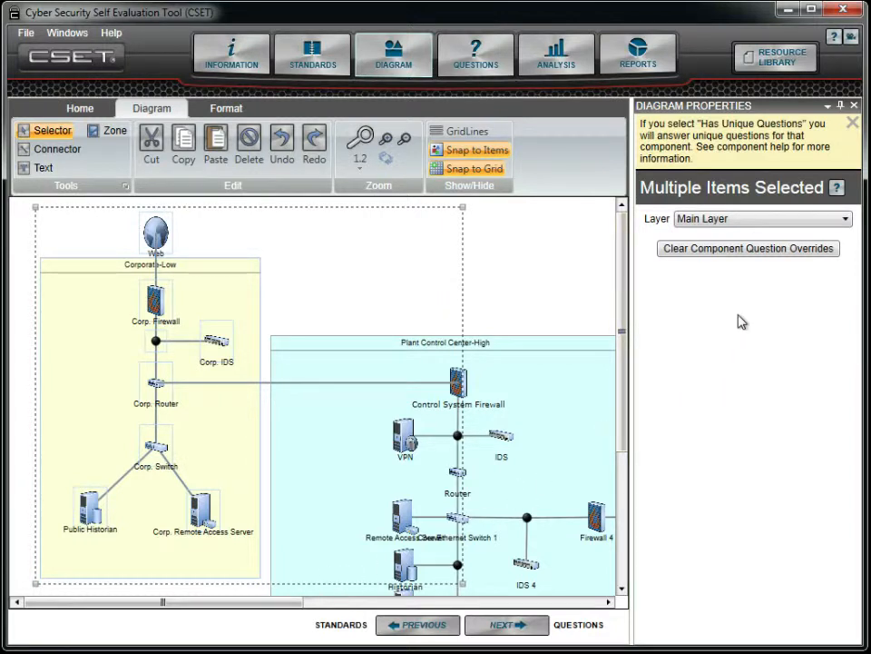
left_click(803, 224)
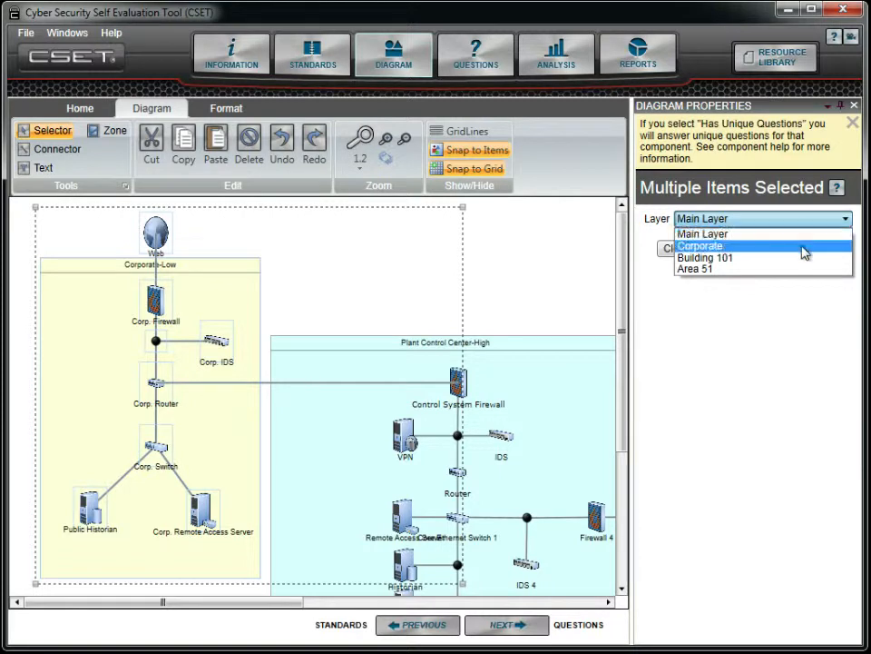
left_click(805, 246)
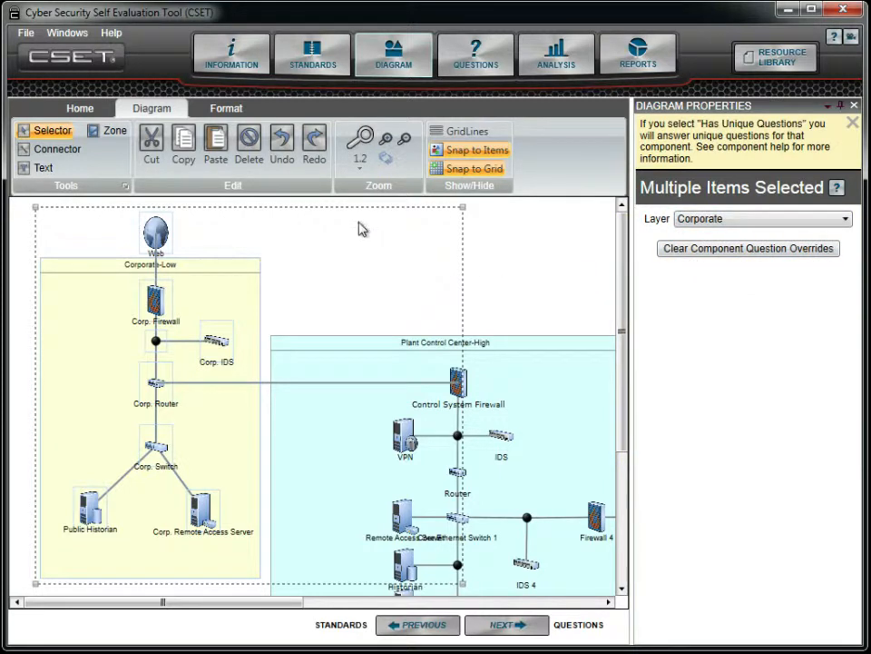
- Hide the Corporate layer in the diagram and show it again
left_click(89, 110)
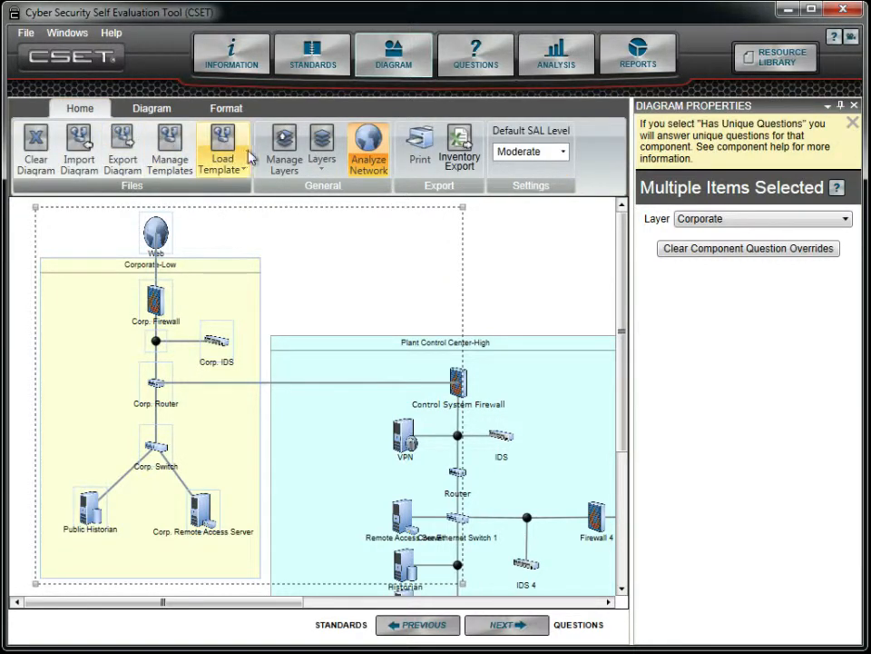
left_click(317, 150)
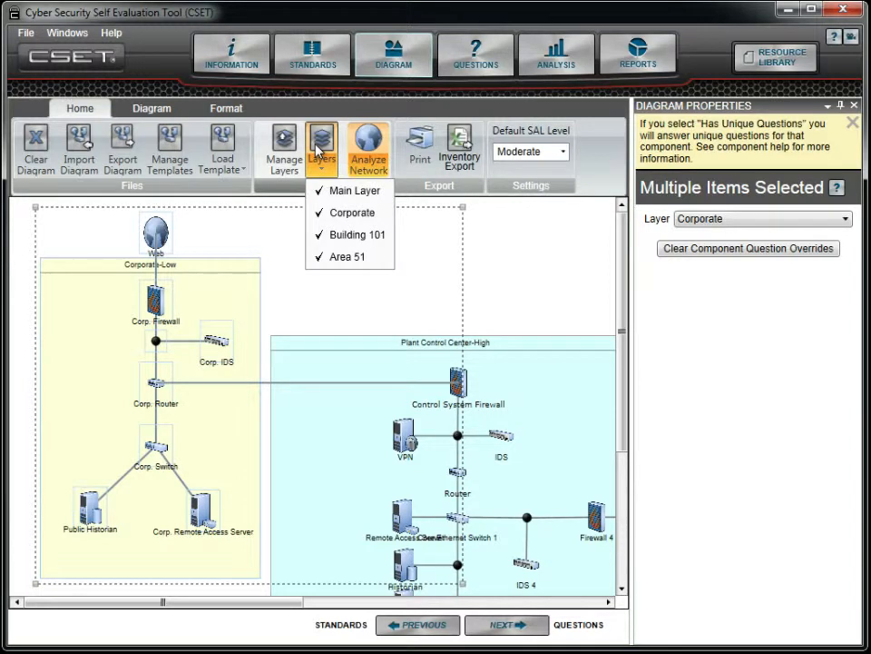
left_click(354, 214)
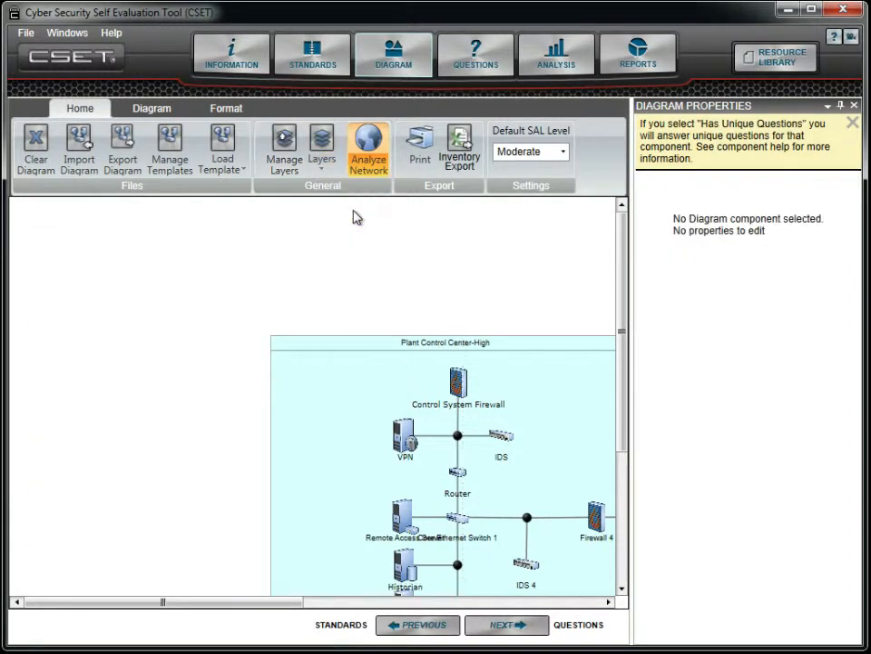
left_click(322, 145)
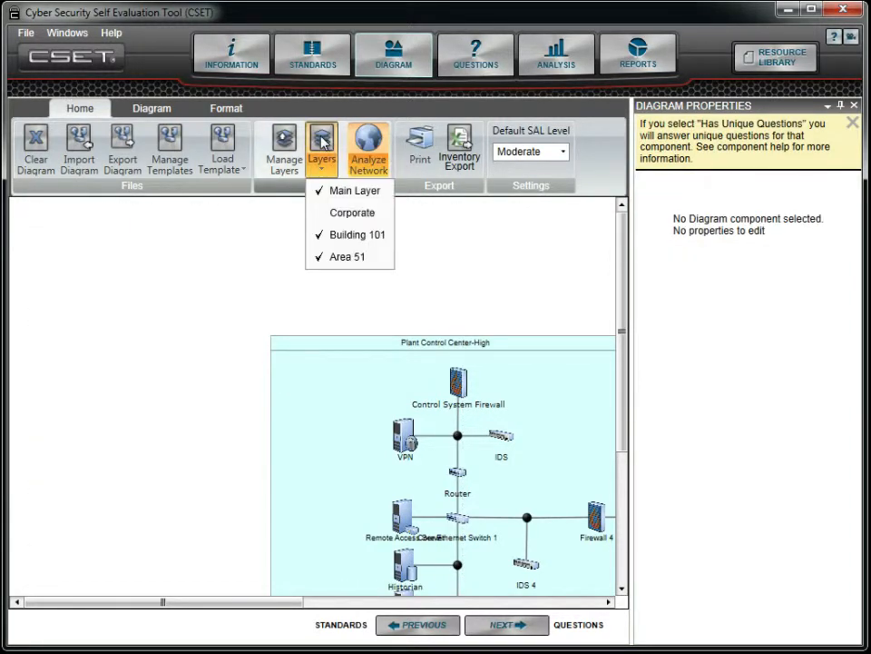
left_click(362, 215)
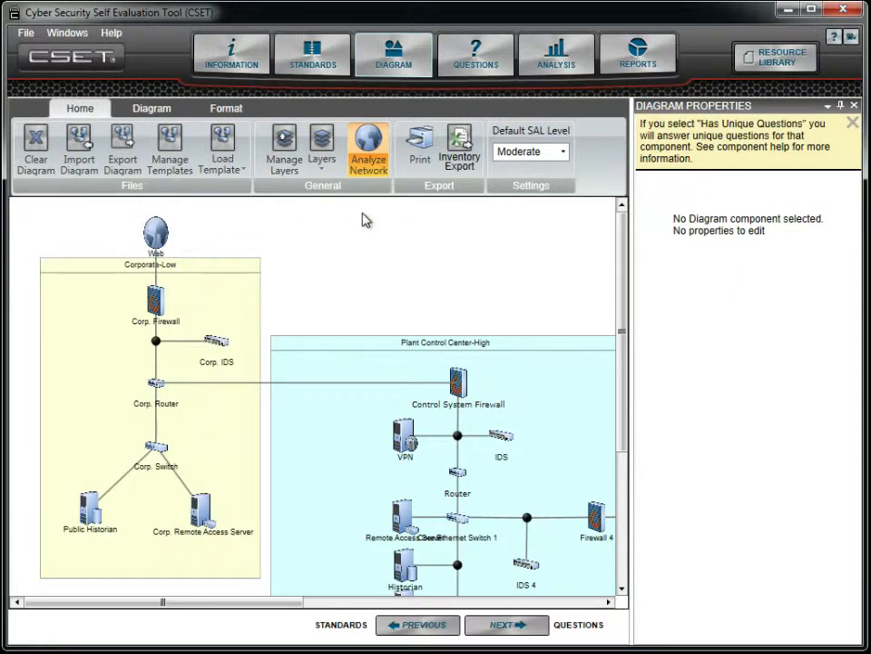
- Try switching off the visibility of the Building 101 layer in the layer manager
left_click(286, 145)
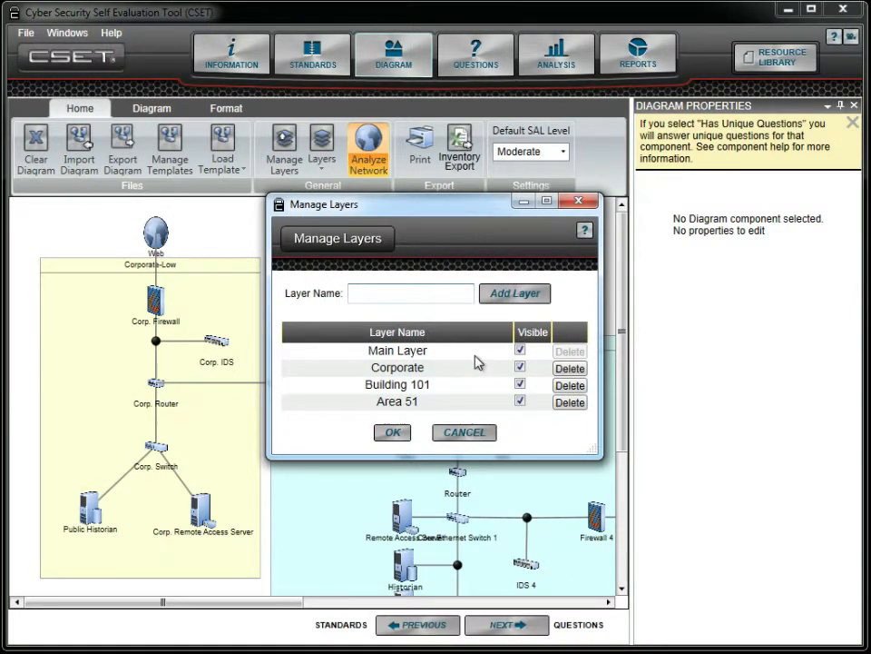
left_click(520, 385)
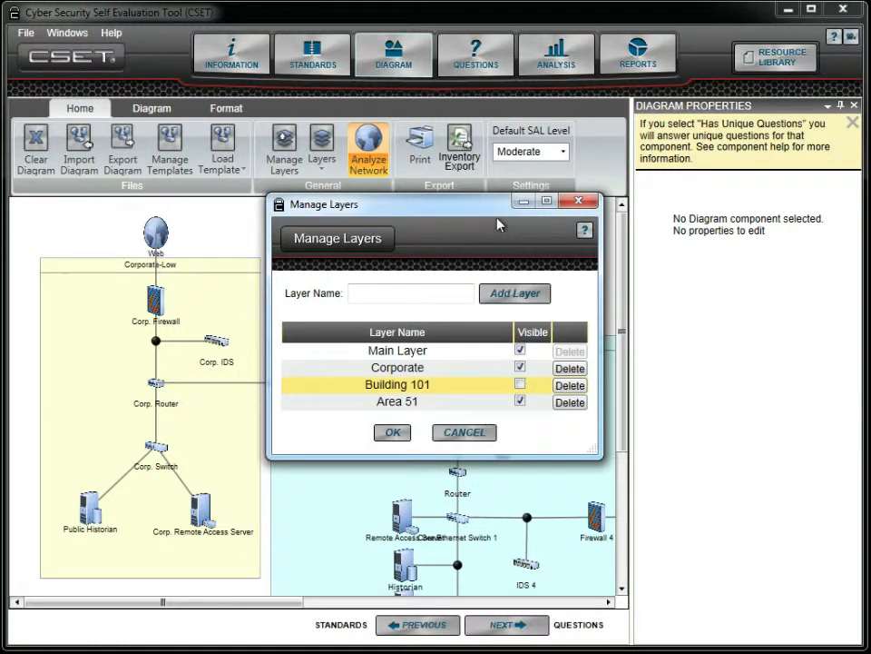
left_click_drag(497, 209, 744, 223)
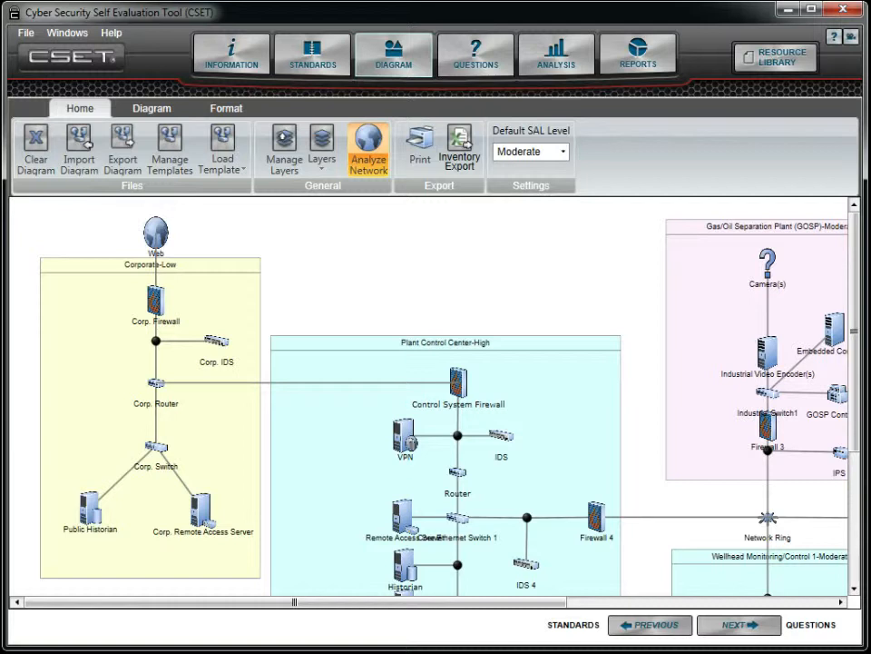
- Delete the Corp. Firewall along with the two connectors that linked it to Web and the junction below
left_click(148, 109)
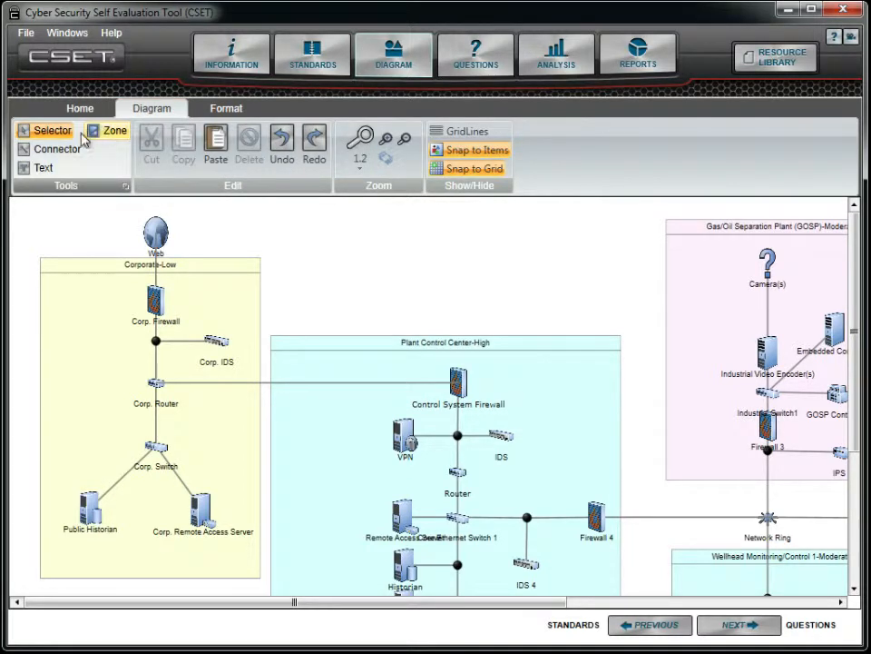
left_click(153, 299)
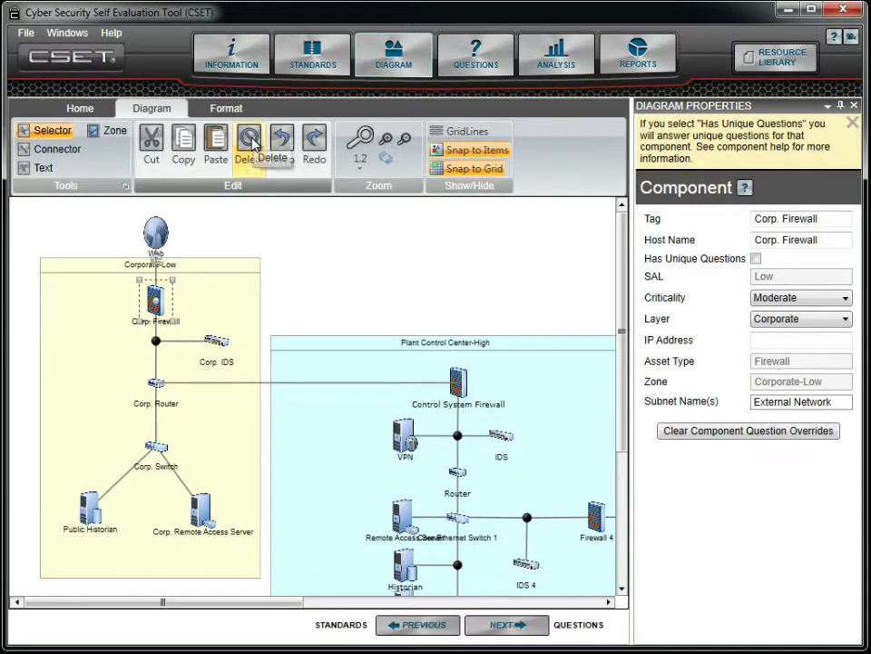
left_click(248, 163)
left_click(156, 287)
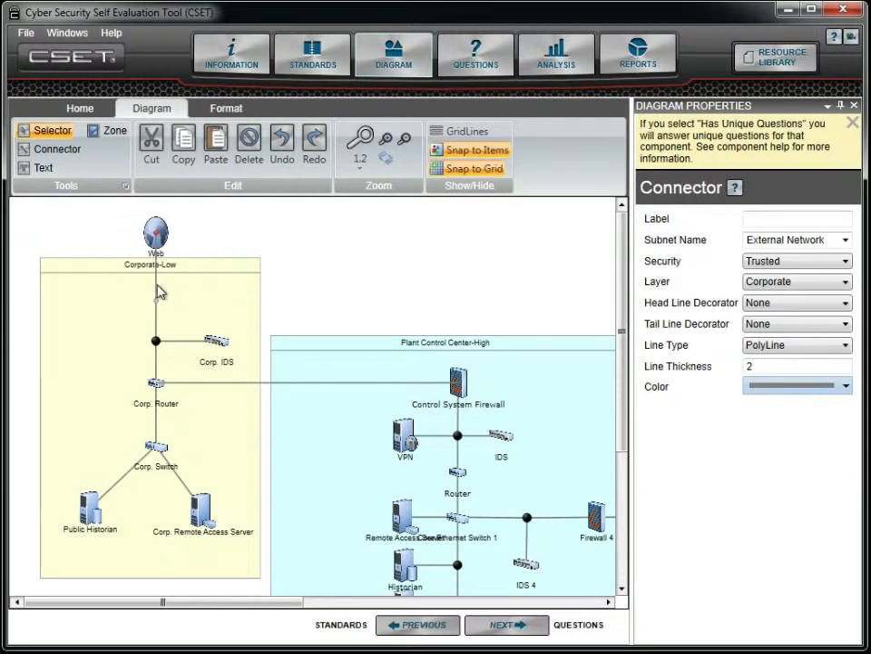
left_click(249, 148)
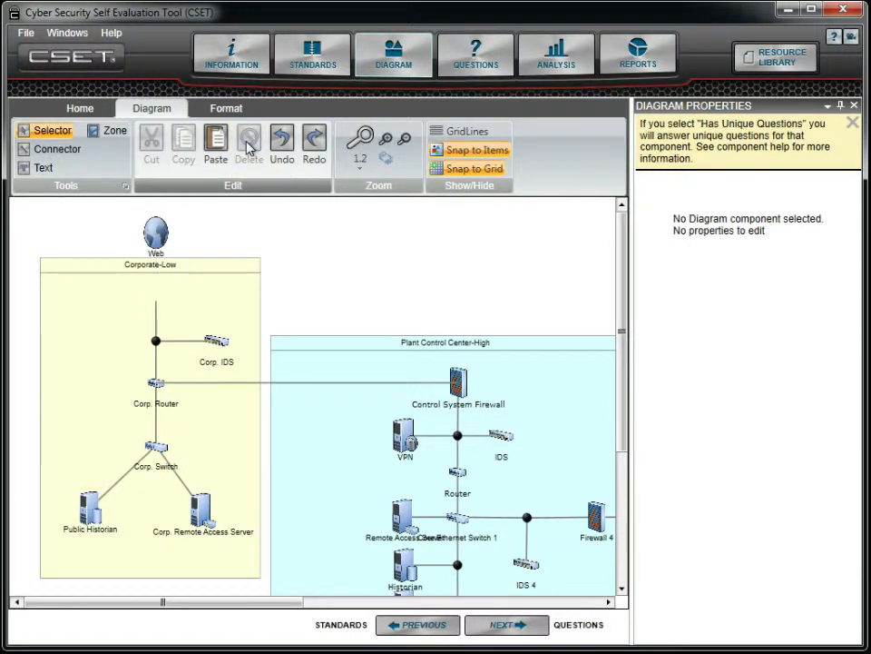
left_click(156, 316)
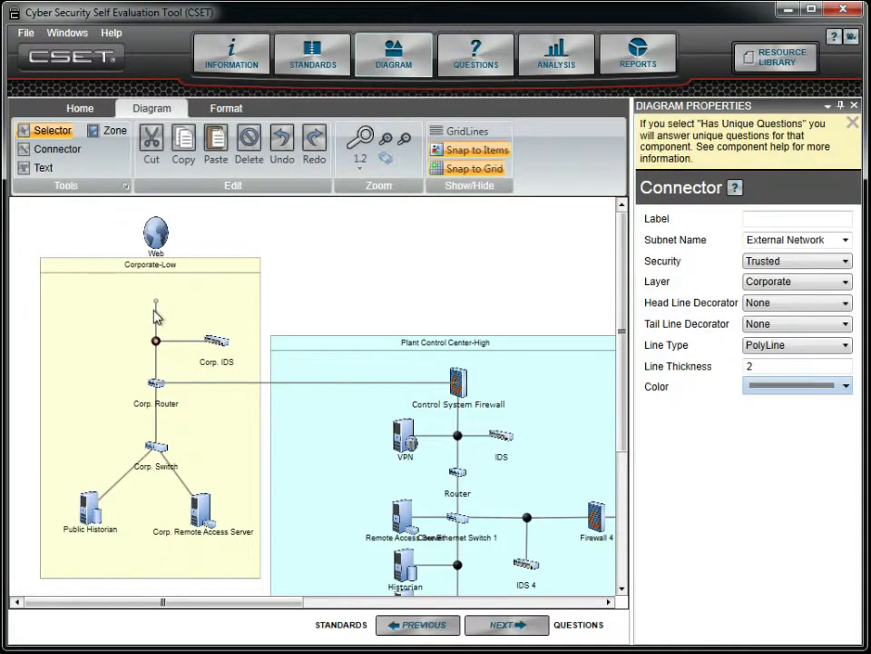
left_click(249, 143)
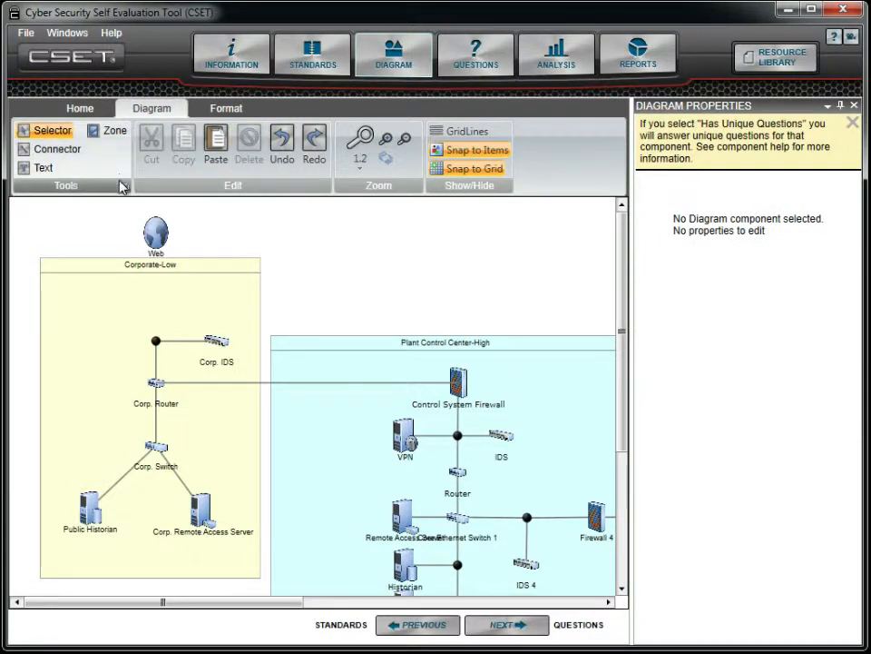
- Connect the Web component directly to the junction above the Corp. Router with a new connector, and clear the selection
left_click(148, 234)
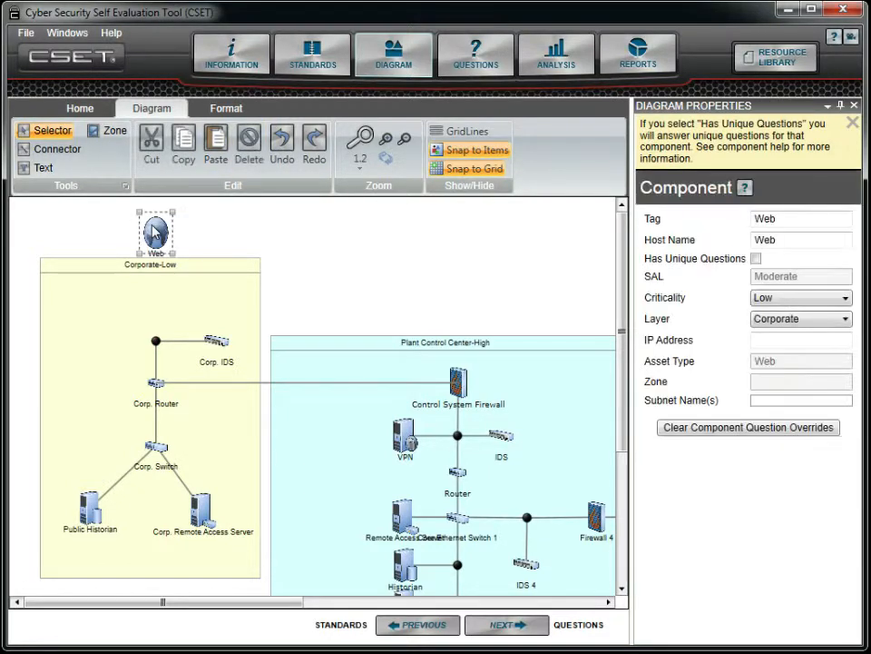
left_click(57, 152)
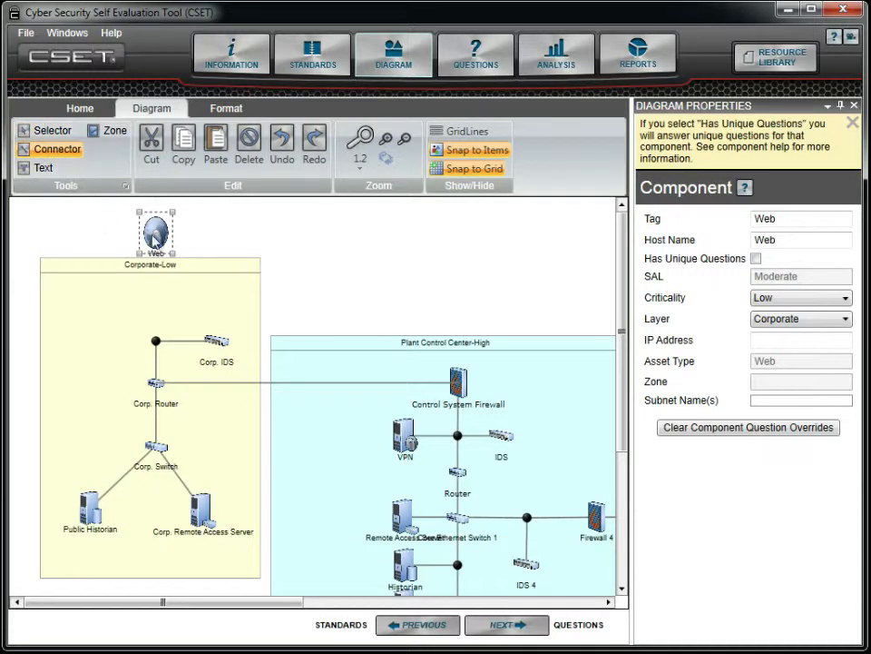
left_click_drag(161, 251, 156, 342)
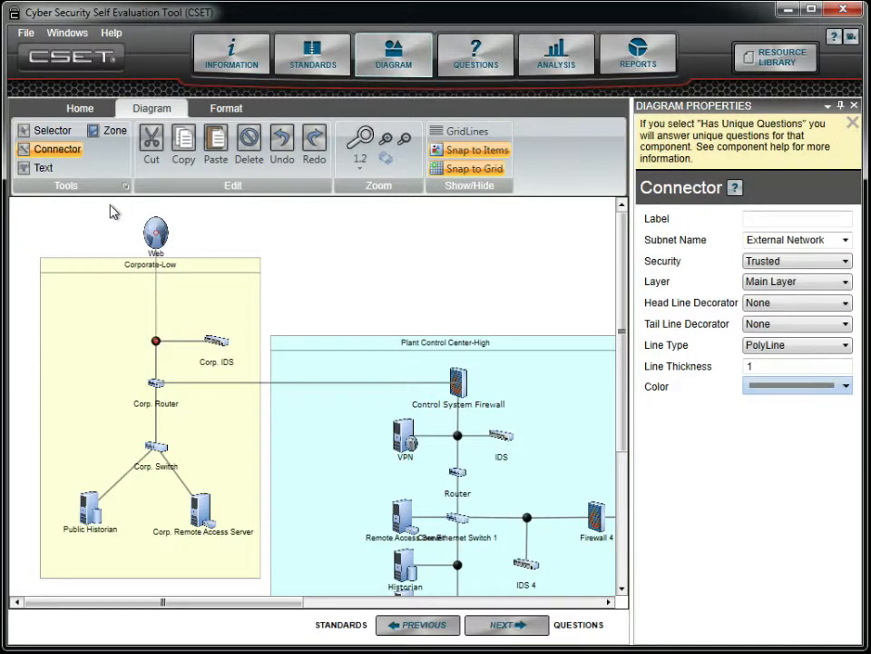
left_click(65, 133)
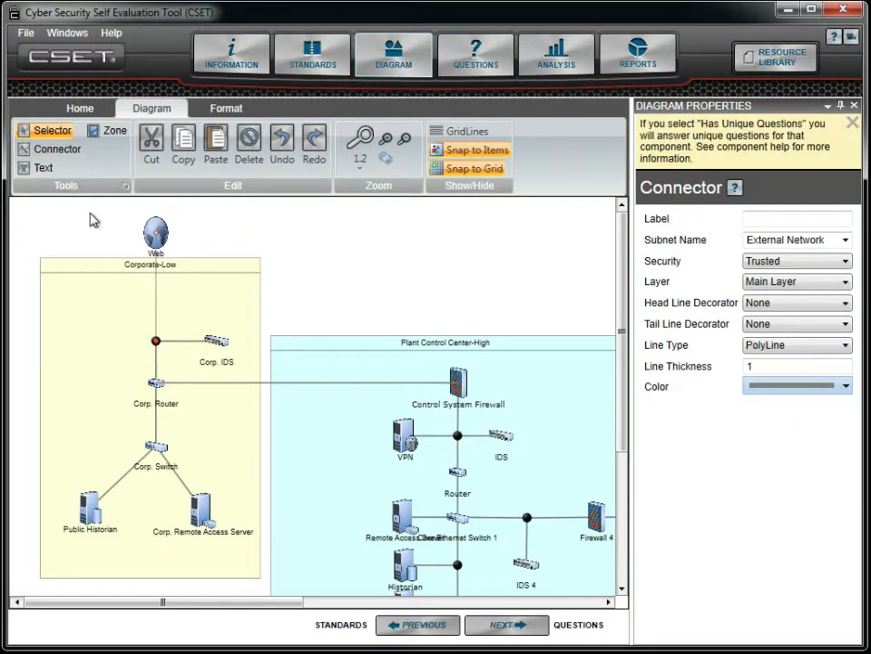
left_click(91, 220)
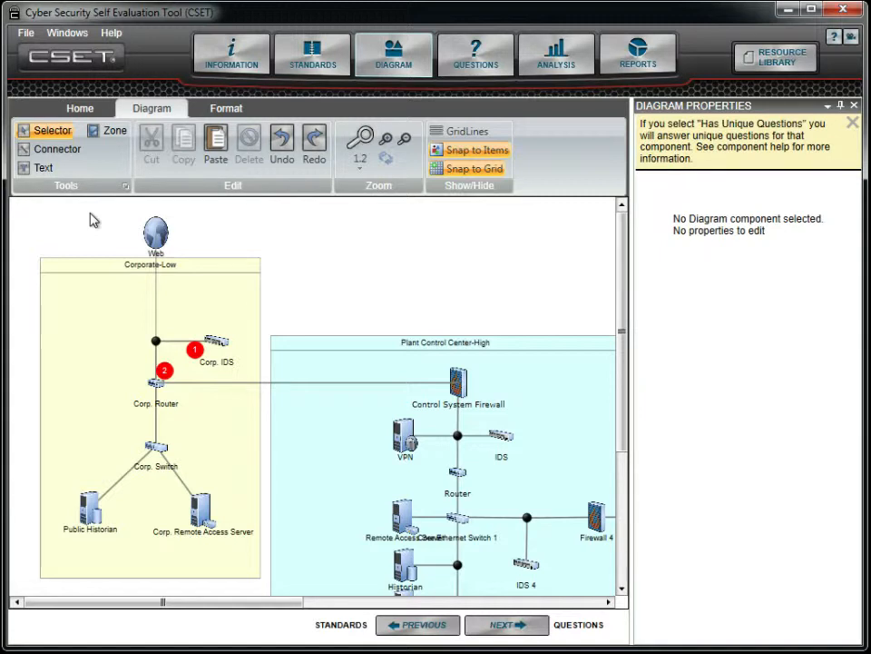
- Read the description of network deficiency 2 flagged near the Corp. Router and close it
left_click(164, 371)
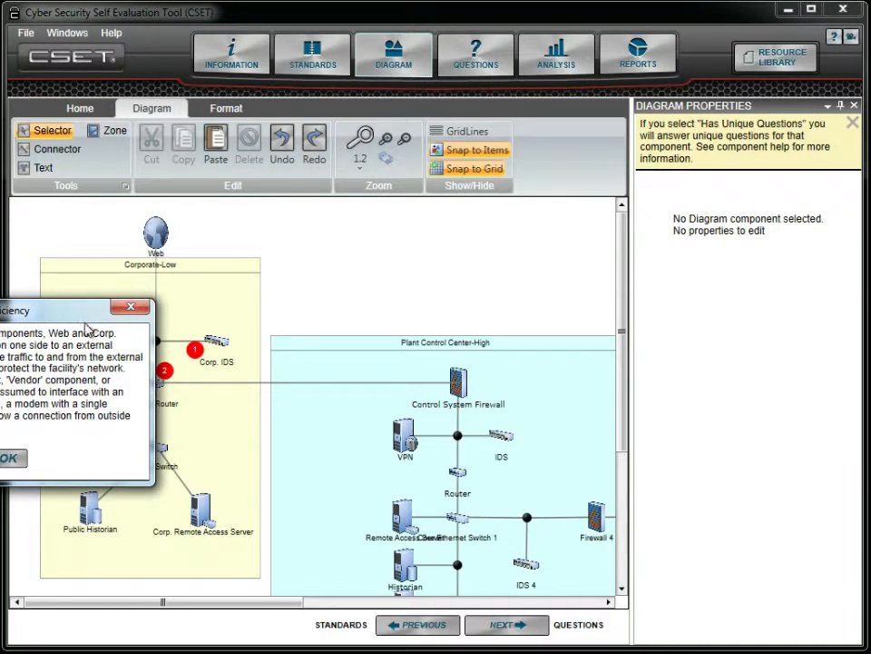
left_click_drag(73, 315, 283, 256)
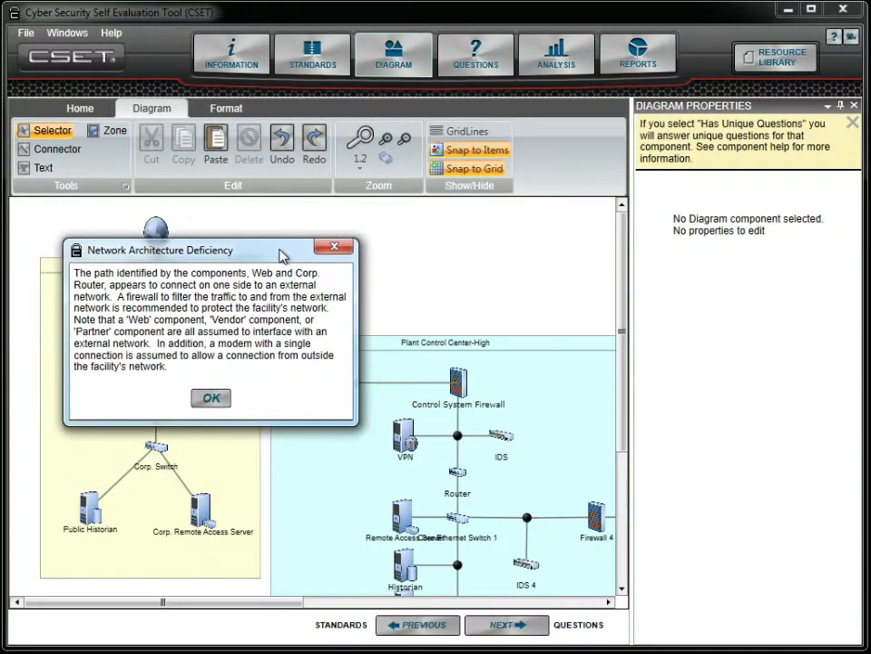
left_click(208, 399)
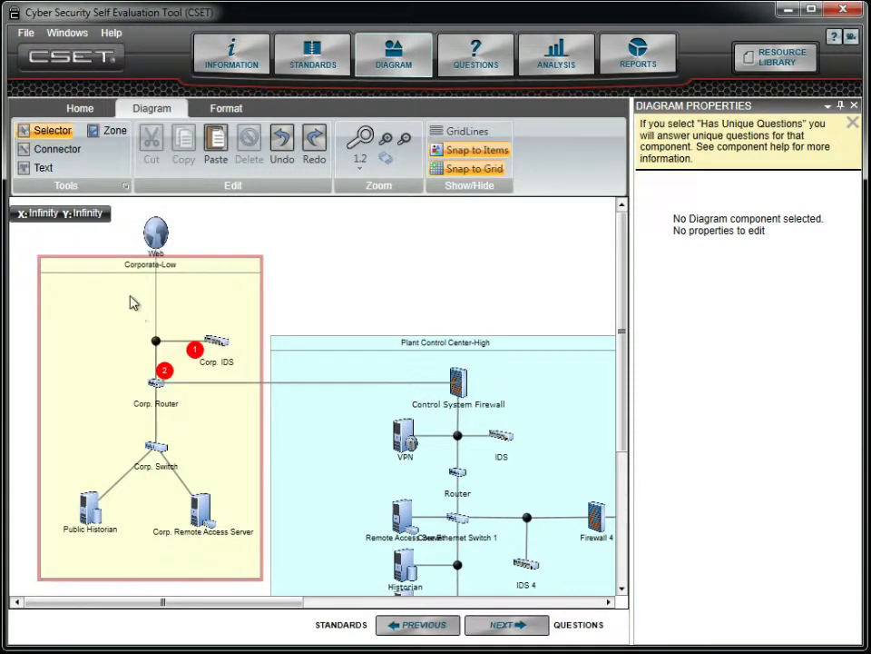
- Turn off network analysis for the diagram
left_click(80, 110)
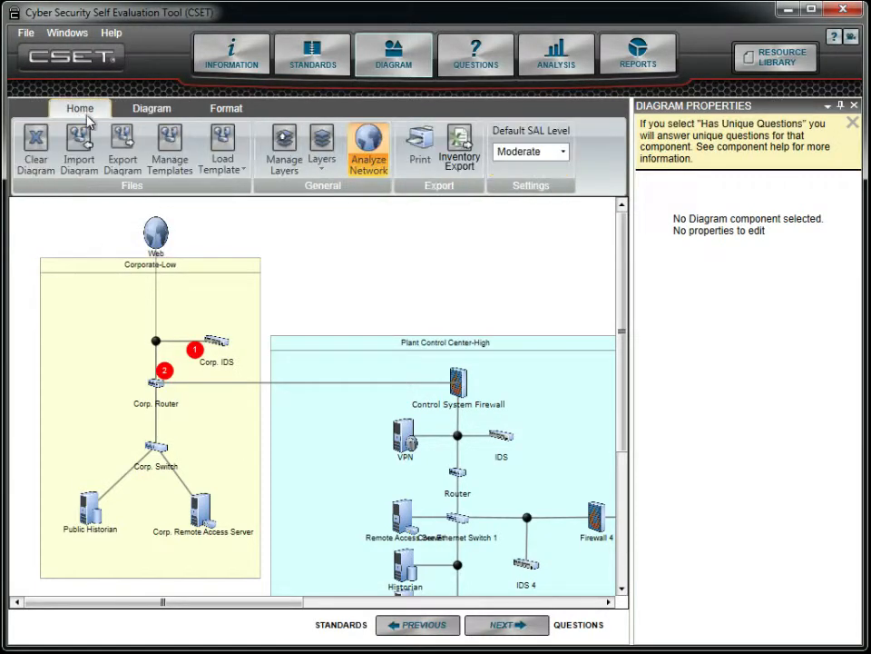
left_click(377, 145)
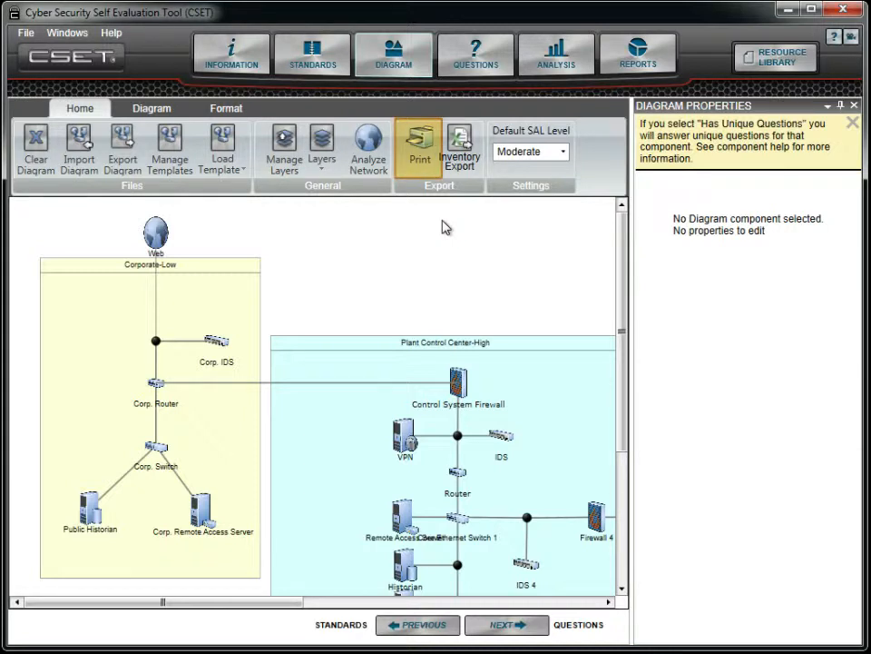
- Start a print of the diagram and export its component inventory to the spreadsheet Diagram Component Inventory.xls
left_click(421, 147)
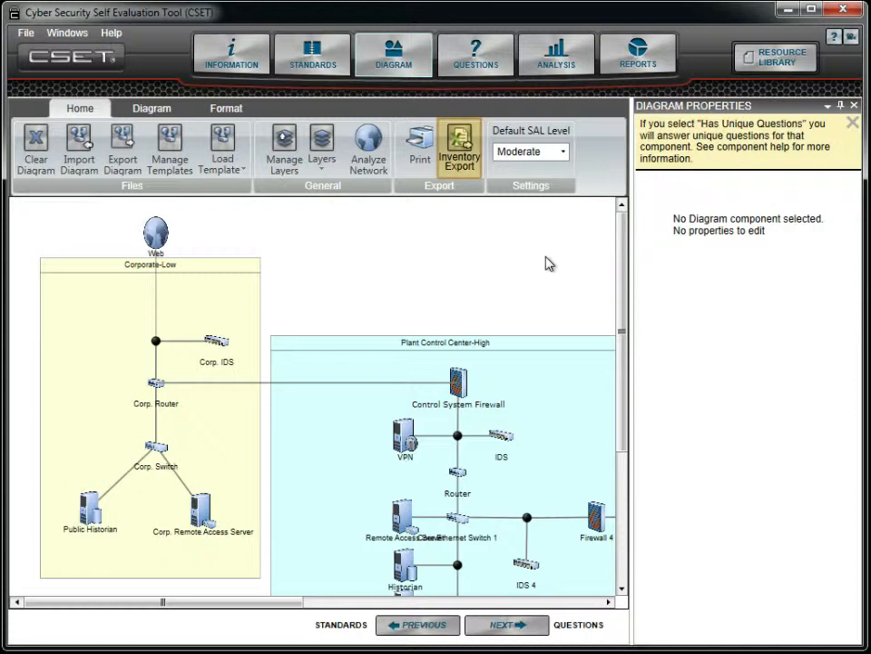
left_click(463, 144)
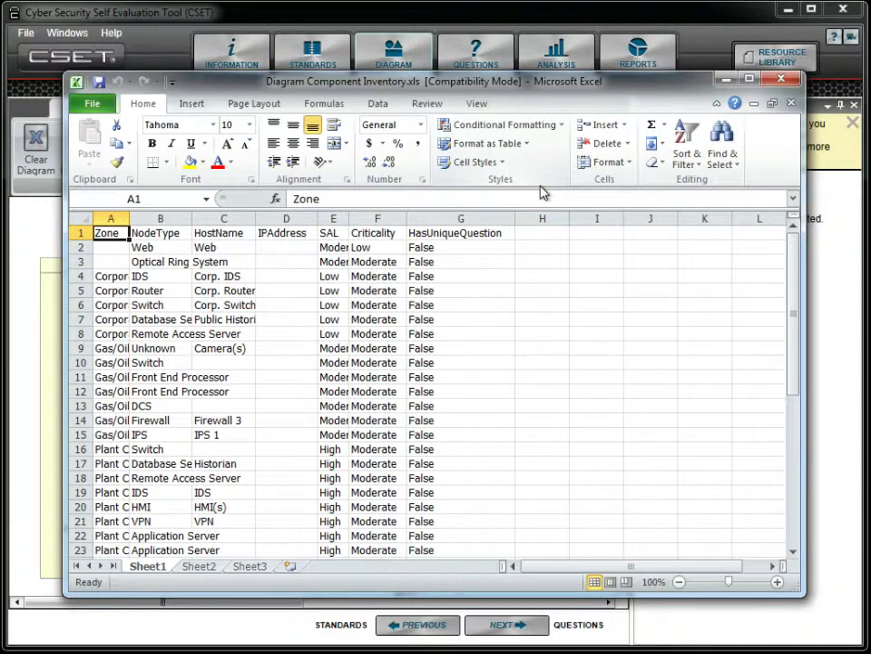
left_click(775, 83)
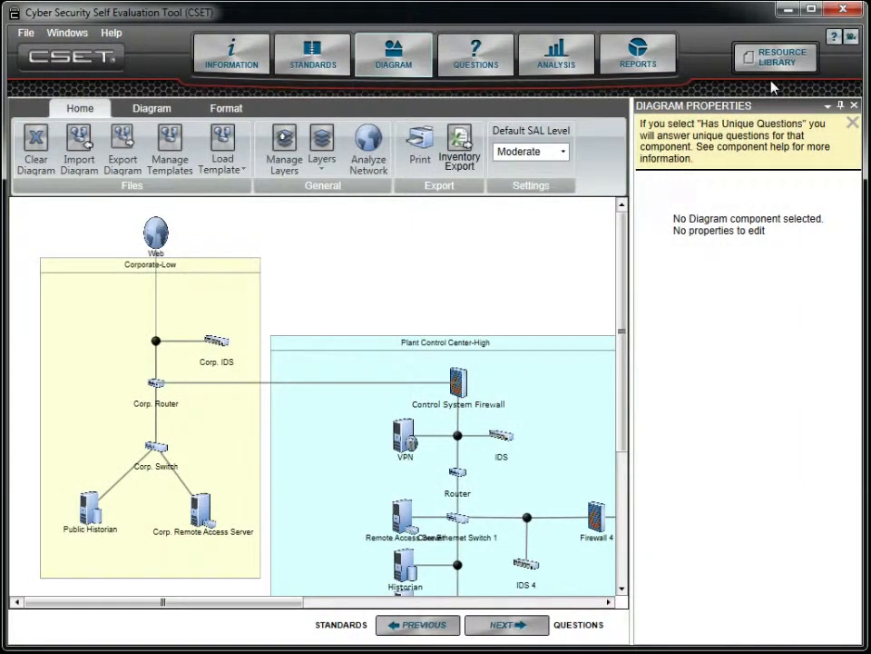